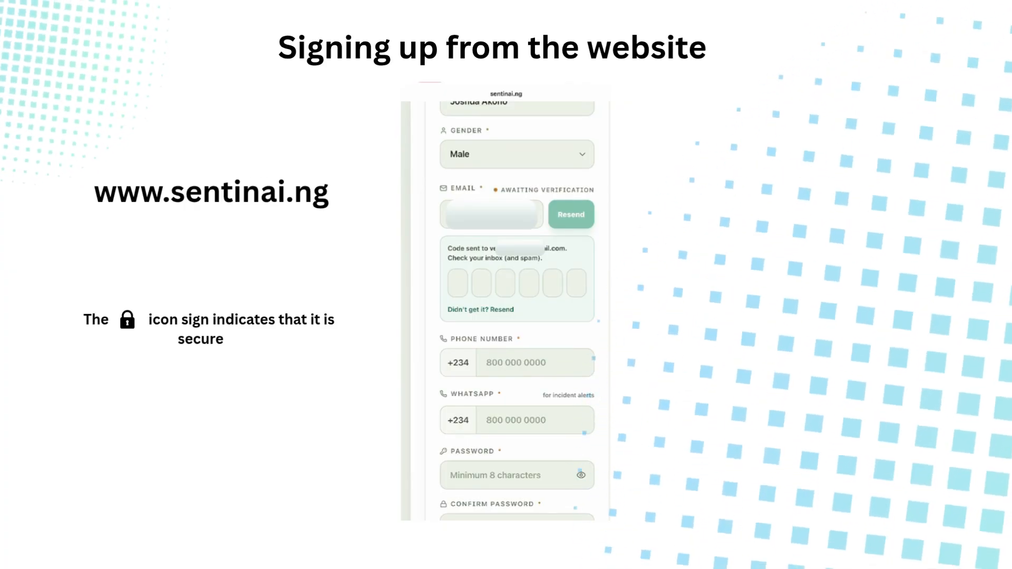
Enter the six-digit email verification code into the code boxes
{"action": "left_click", "coordinate": [457, 283]}
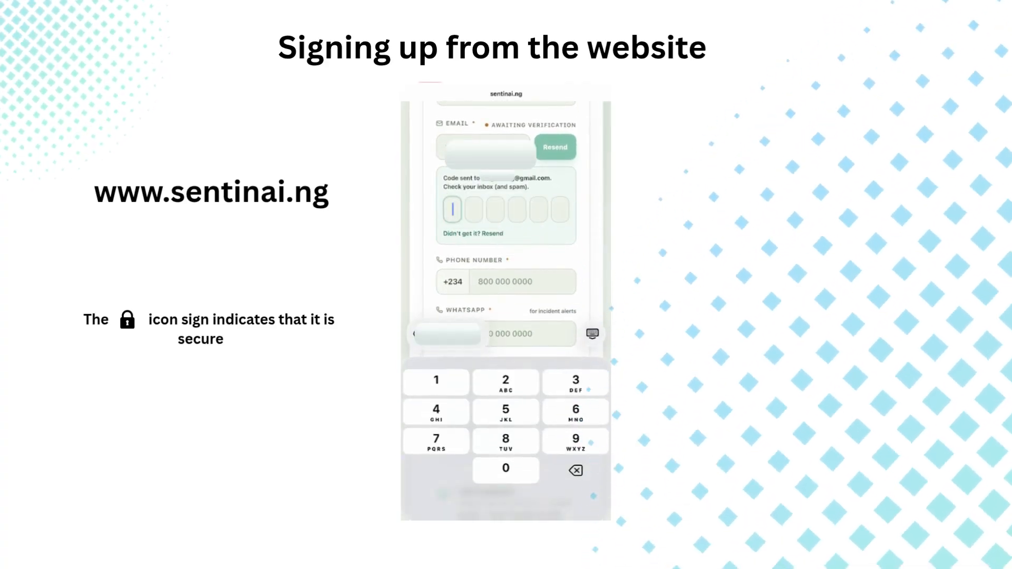
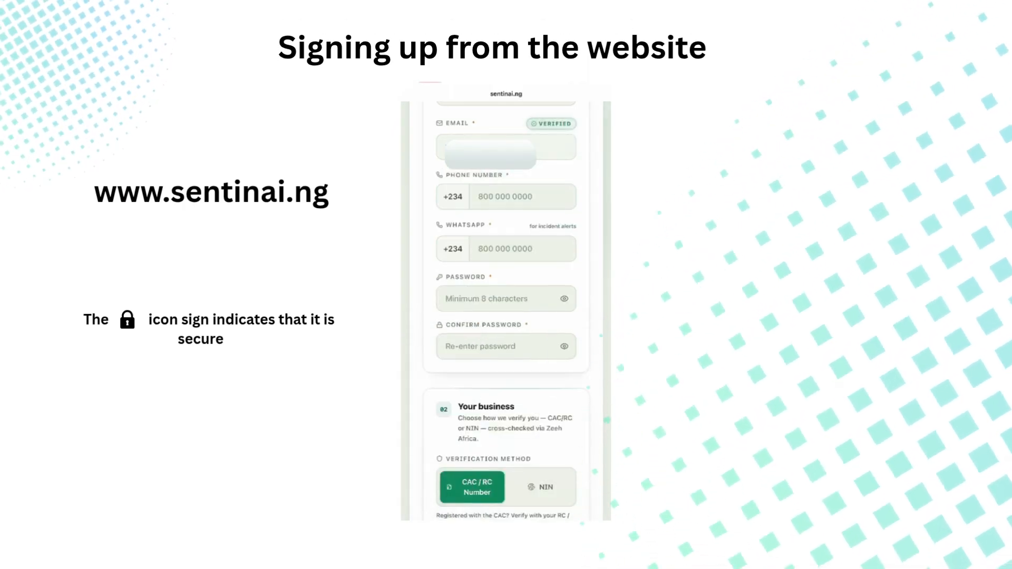
Fill in the phone number field with the user's mobile number
{"action": "left_click", "coordinate": [515, 197]}
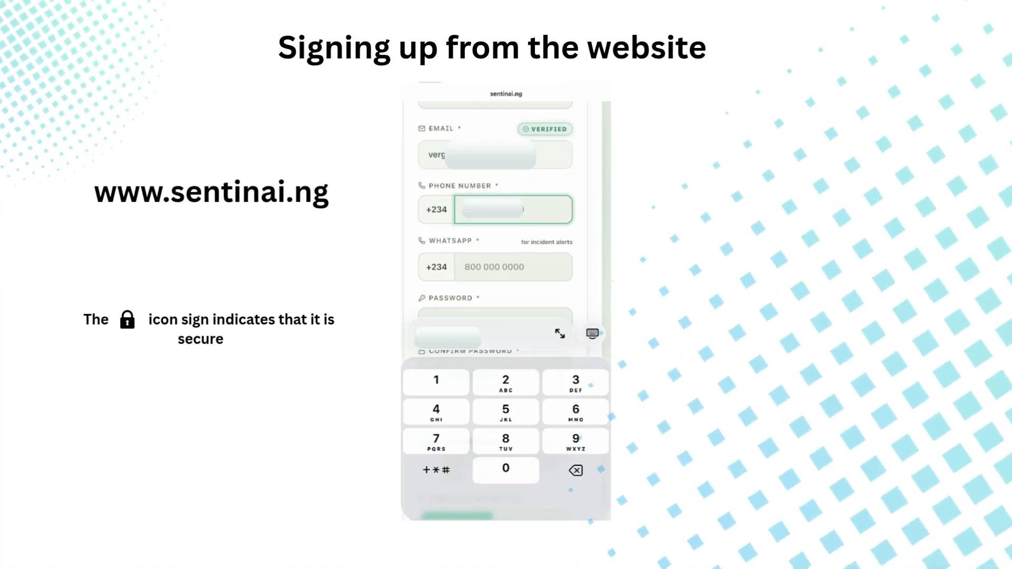
{"action": "type", "text": "••"}
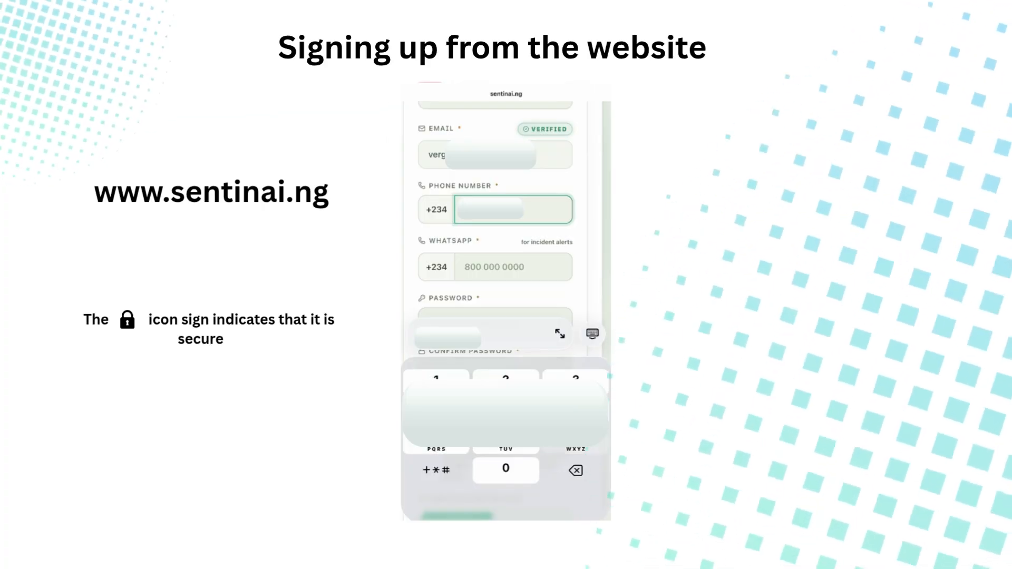
{"action": "type", "text": "0"}
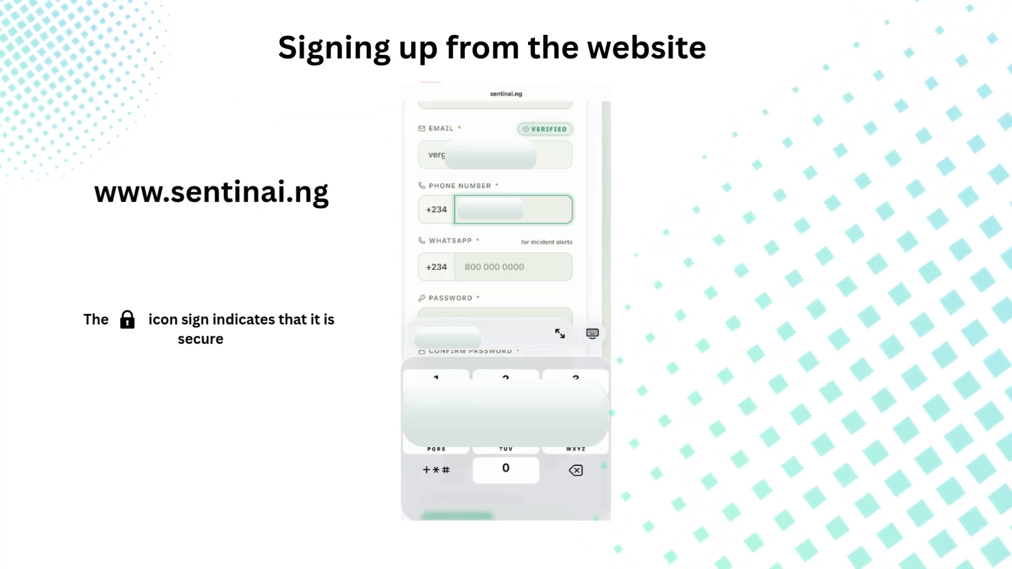
{"action": "type", "text": "920"}
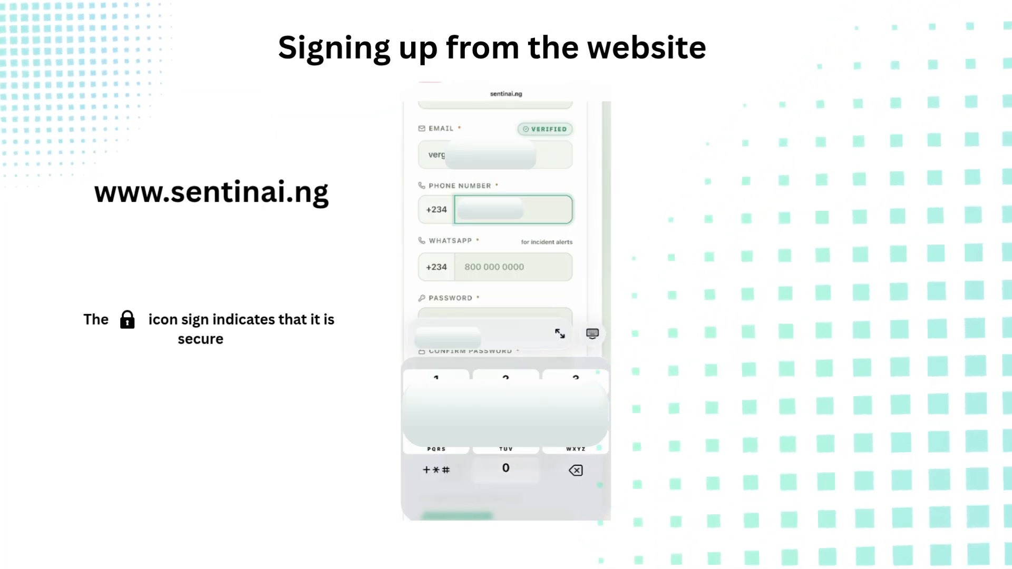
Fill in the WhatsApp number field with the user's number for incident alerts
{"action": "left_click", "coordinate": [506, 267]}
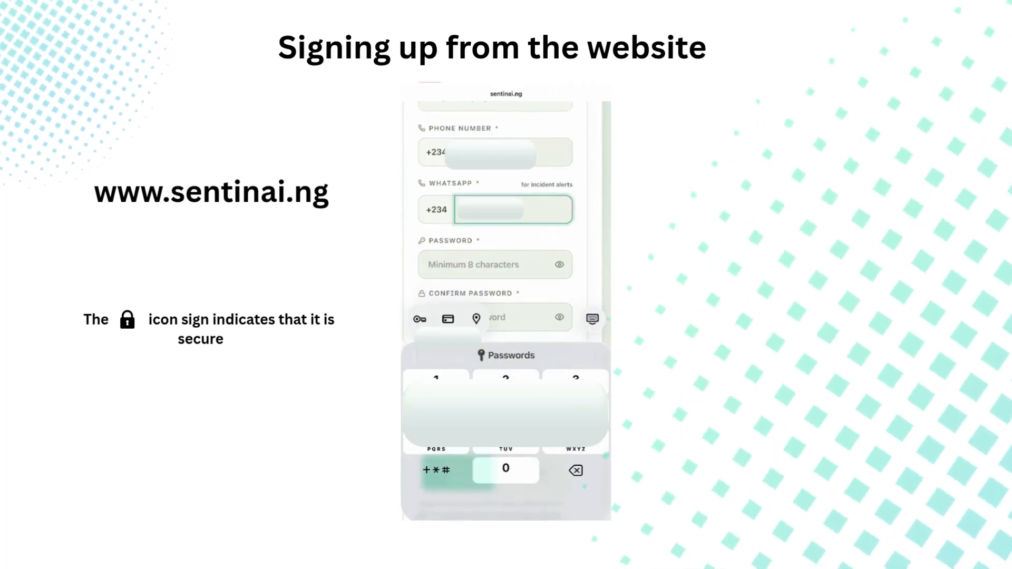
{"action": "type", "text": "81"}
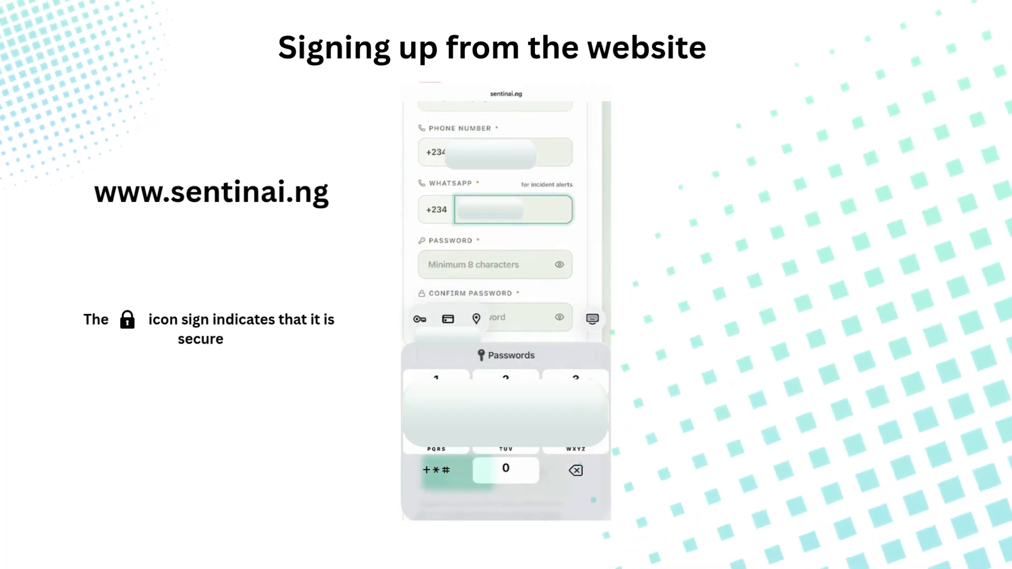
{"action": "type", "text": "0"}
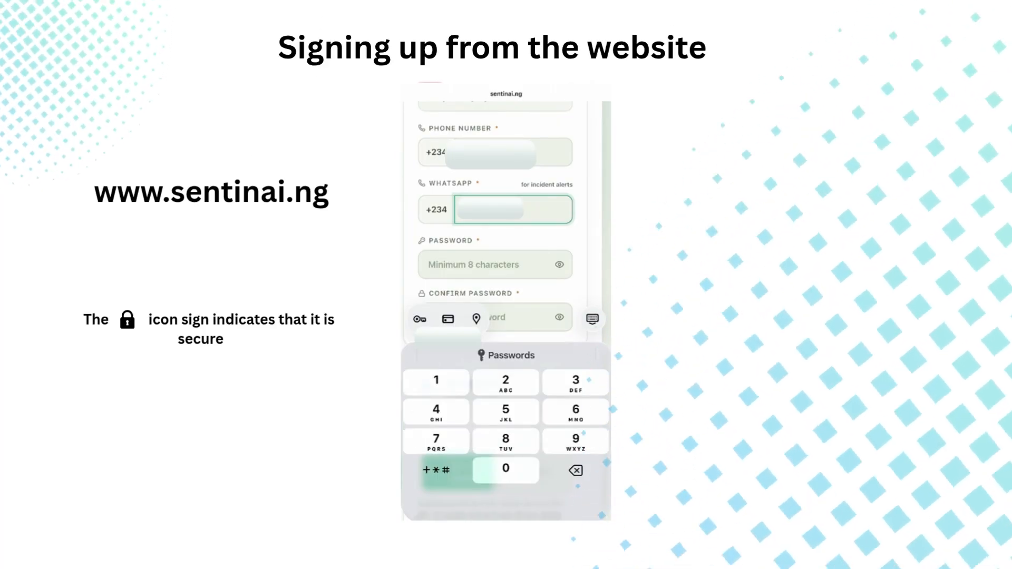
Enter the account password of at least 8 characters in the password field
{"action": "left_click", "coordinate": [495, 264]}
{"action": "type", "text": "••"}
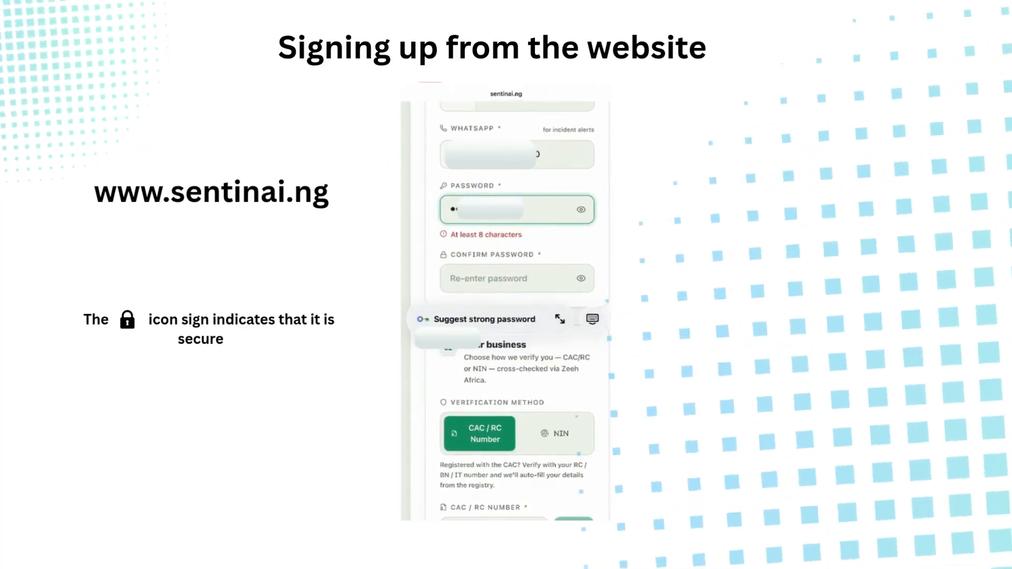
{"action": "type", "text": "•••"}
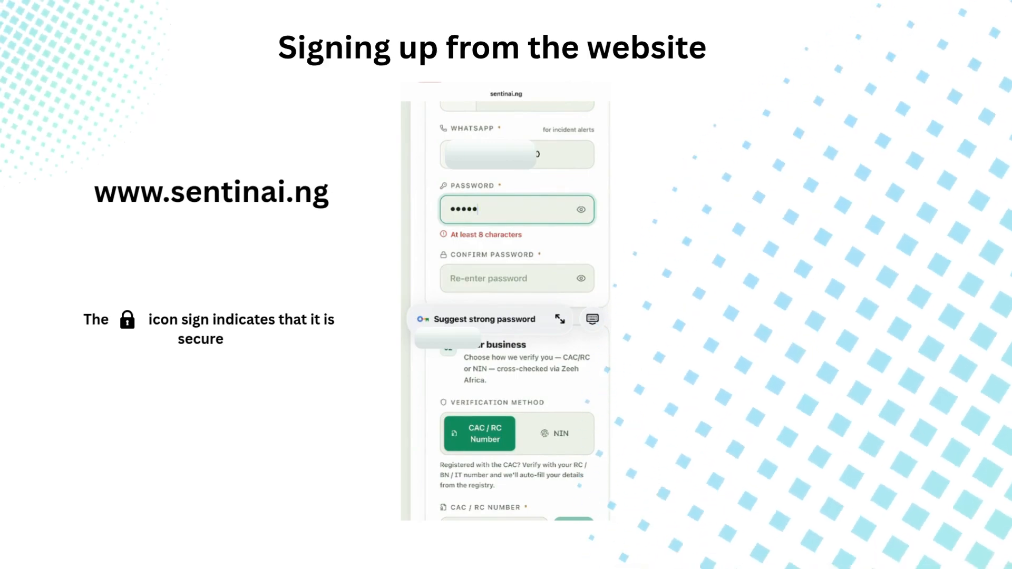
{"action": "type", "text": "•••"}
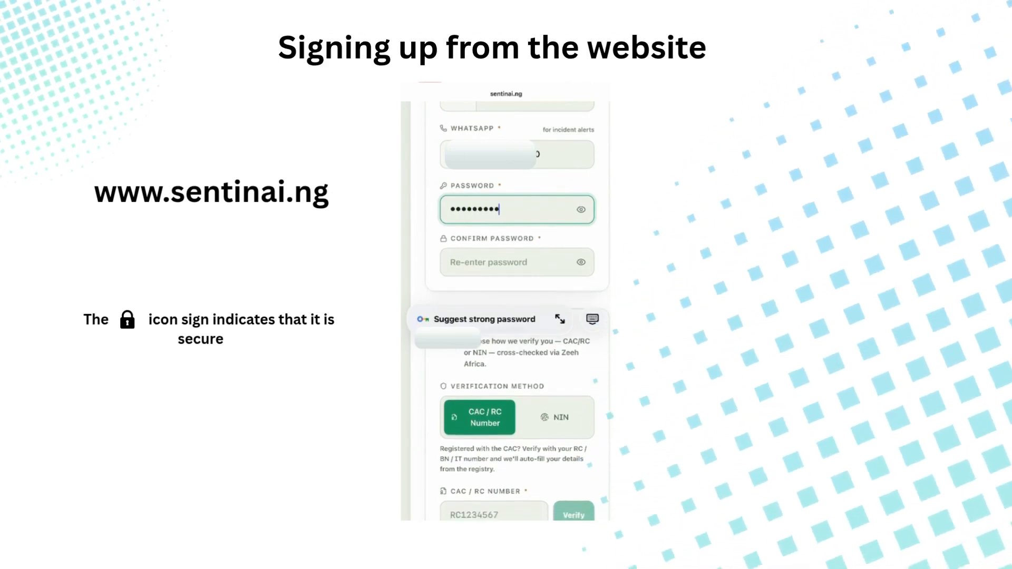
{"action": "type", "text": "•••"}
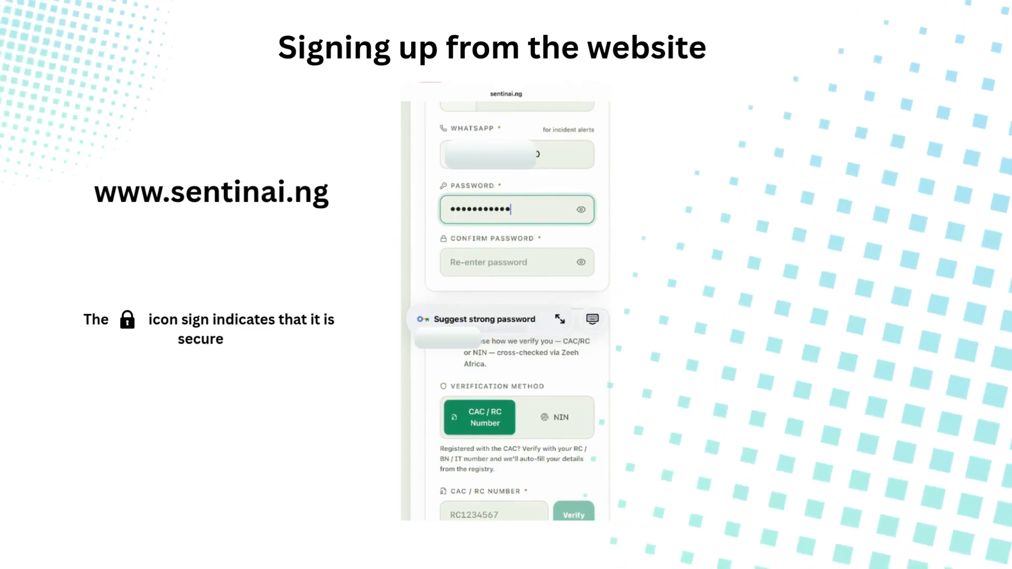
Re-enter the account password in the confirm password field
{"action": "left_click", "coordinate": [506, 263]}
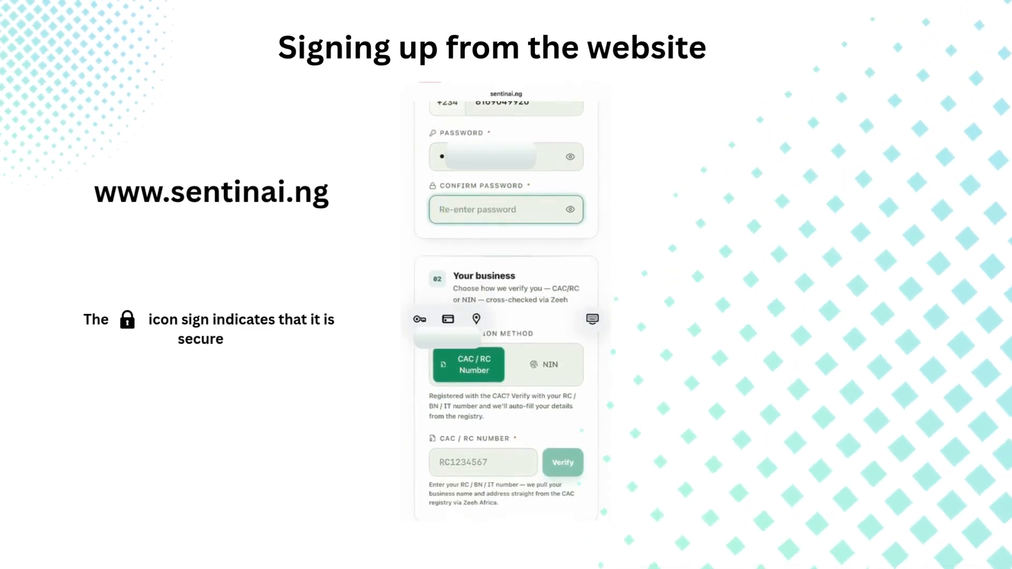
{"action": "type", "text": "•••••"}
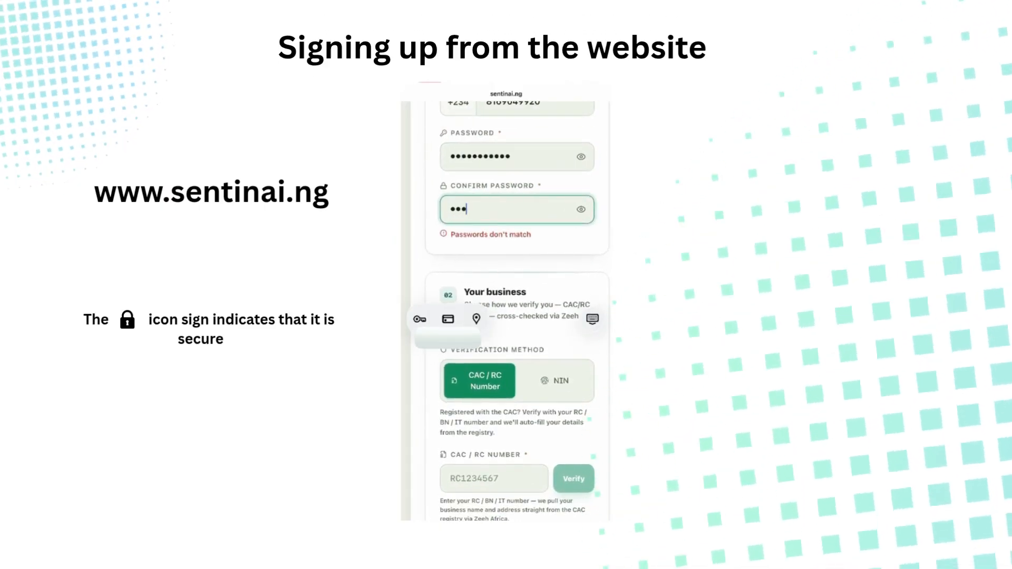
{"action": "type", "text": "•••"}
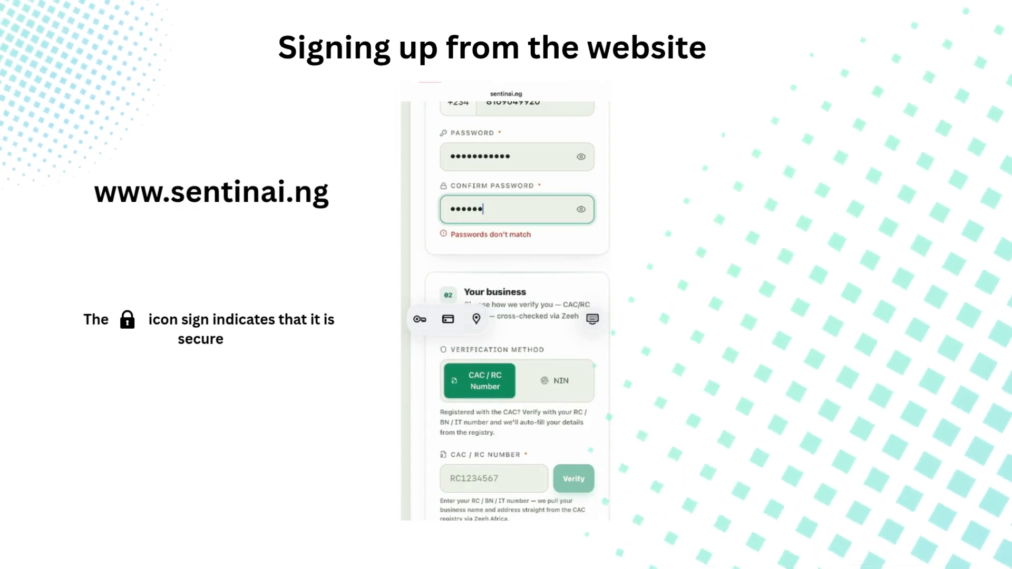
{"action": "type", "text": "••••"}
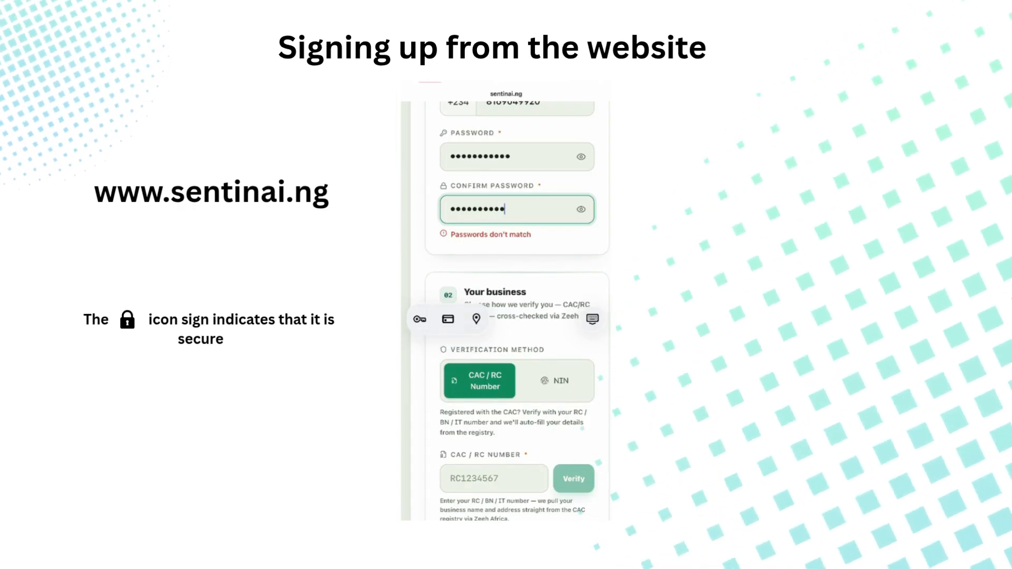
Switch the business verification method to NIN, enter the National Identity Number and verify it
{"action": "scroll", "coordinate": [517, 305], "scroll_direction": "down", "scroll_amount": 2}
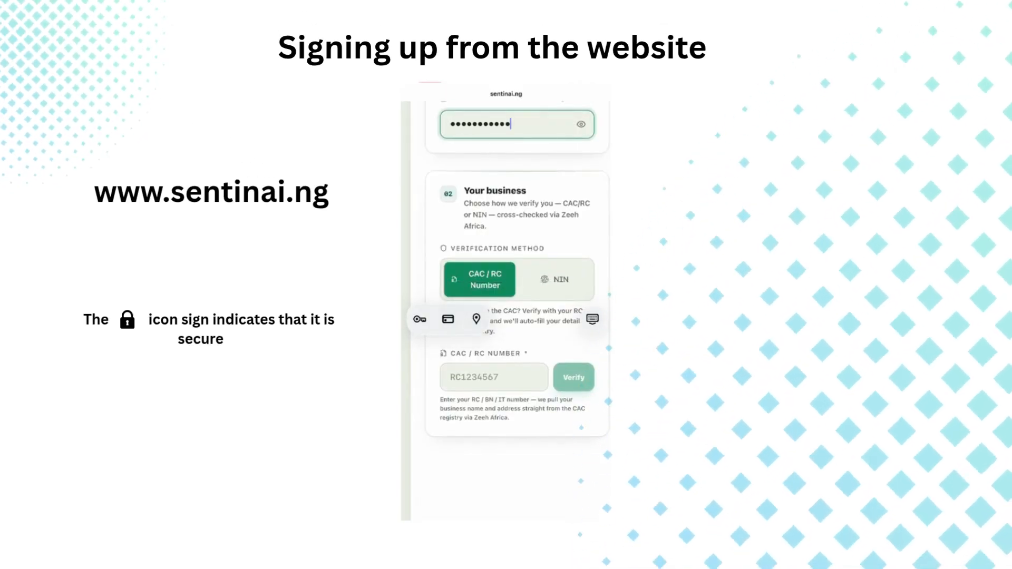
{"action": "left_click", "coordinate": [554, 280]}
{"action": "left_click", "coordinate": [497, 386]}
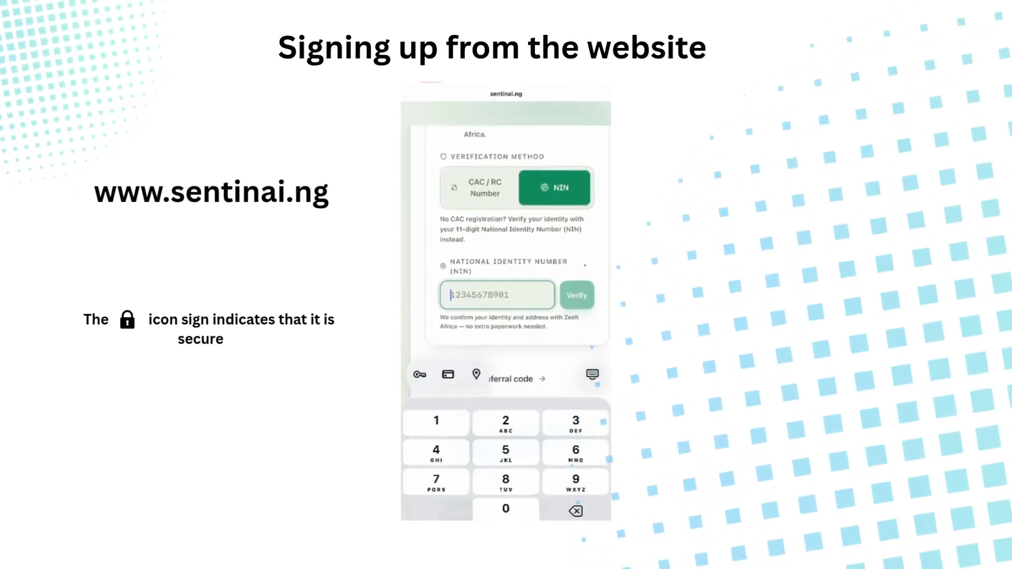
{"action": "type", "text": "6"}
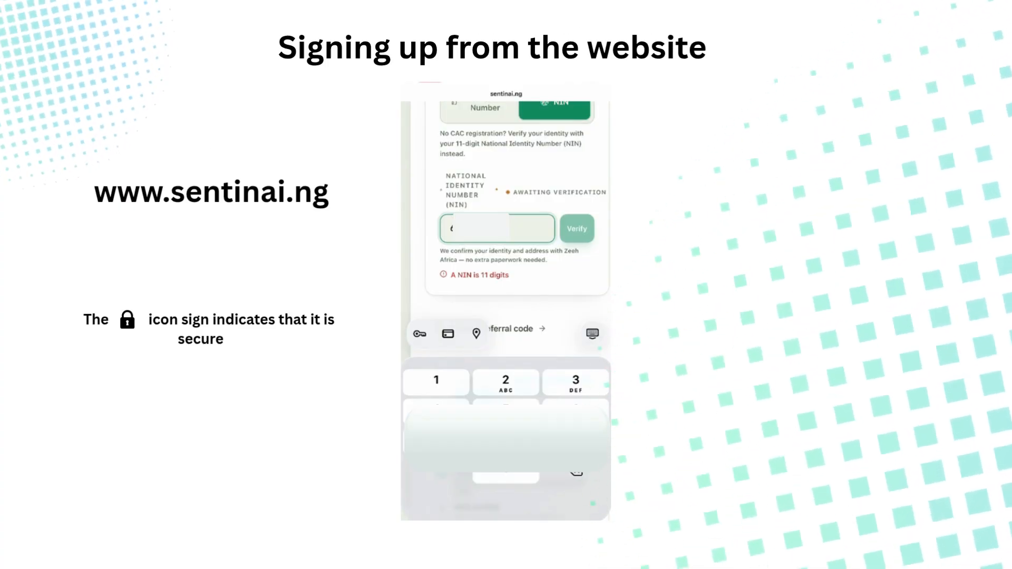
{"action": "type", "text": "1"}
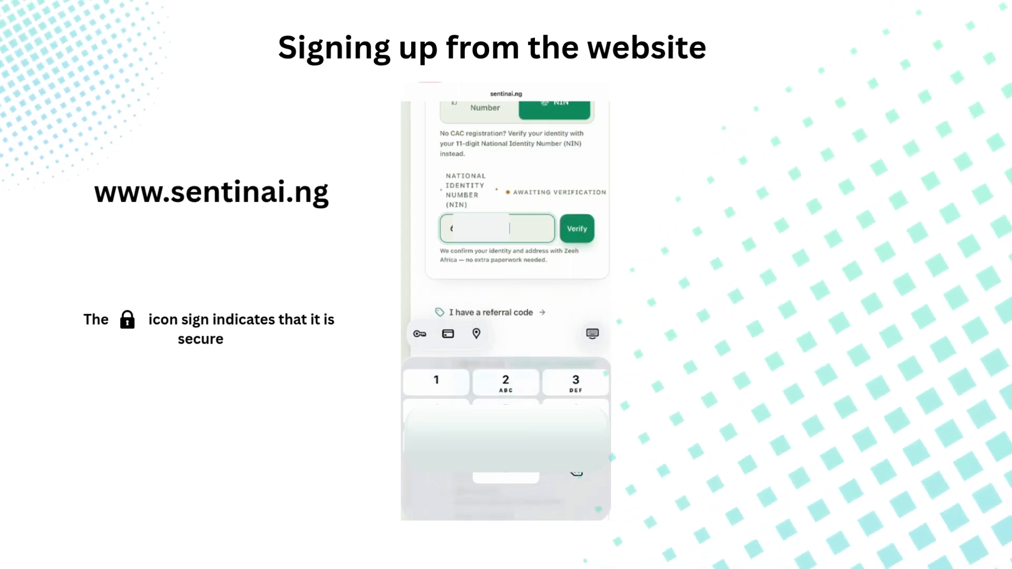
{"action": "left_click", "coordinate": [577, 229]}
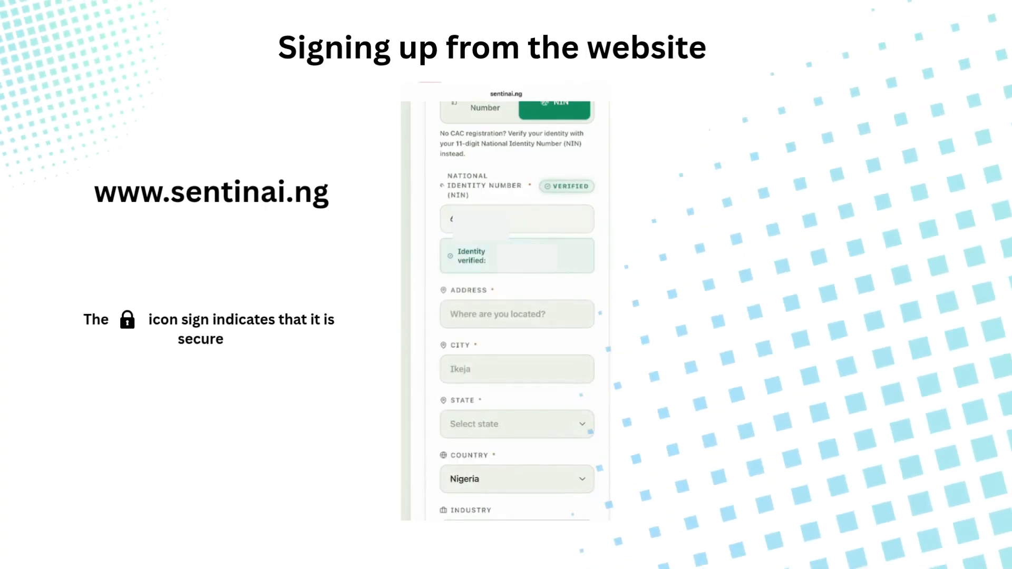
Enter Ibadan in the address field
{"action": "left_click", "coordinate": [517, 314]}
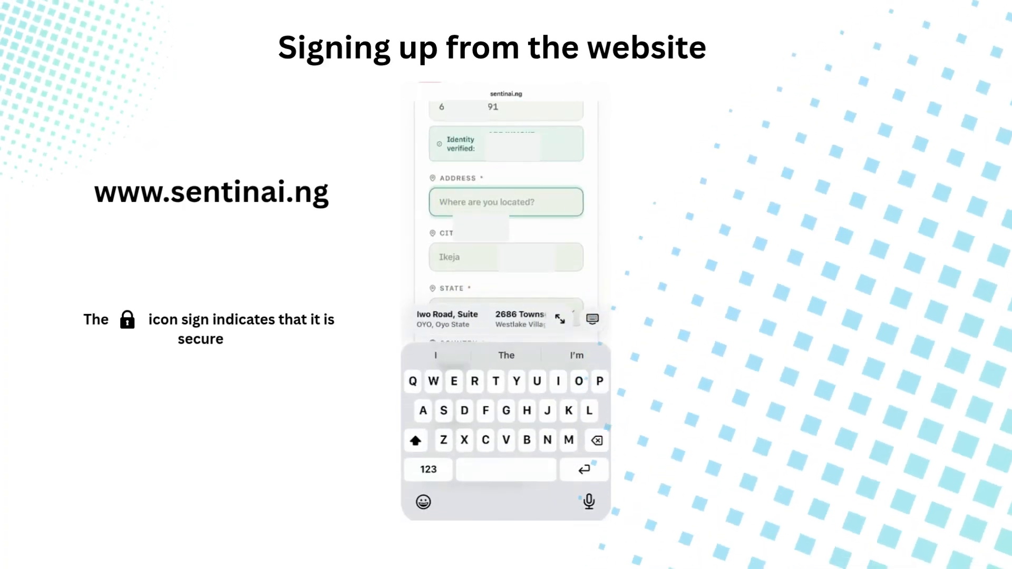
{"action": "type", "text": "I"}
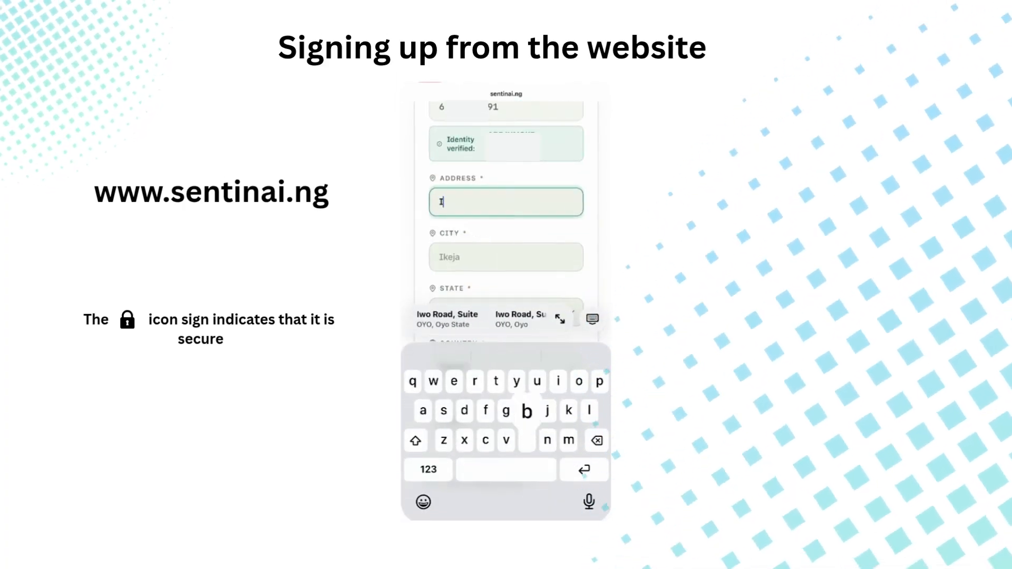
{"action": "type", "text": "bada"}
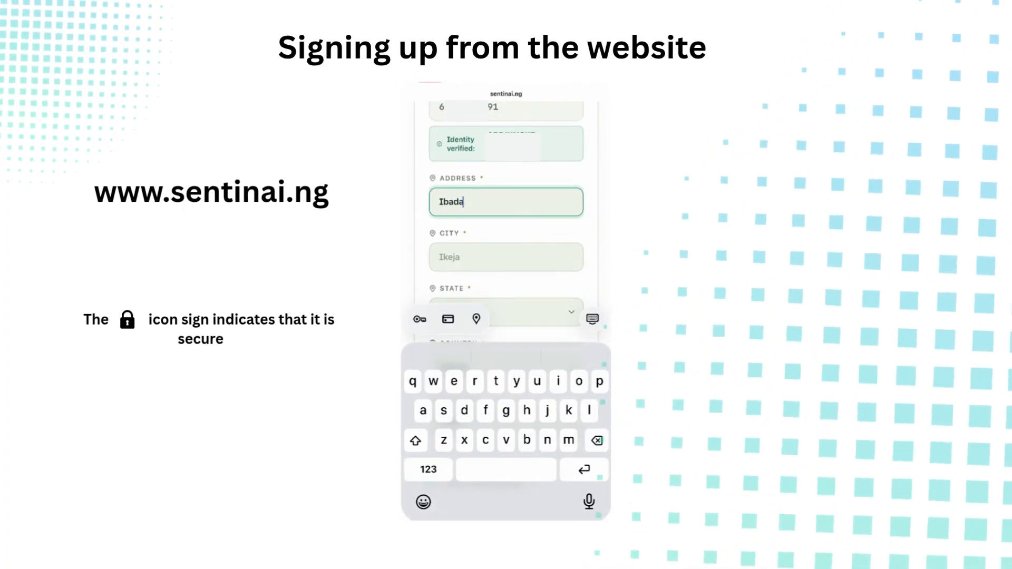
{"action": "type", "text": "n"}
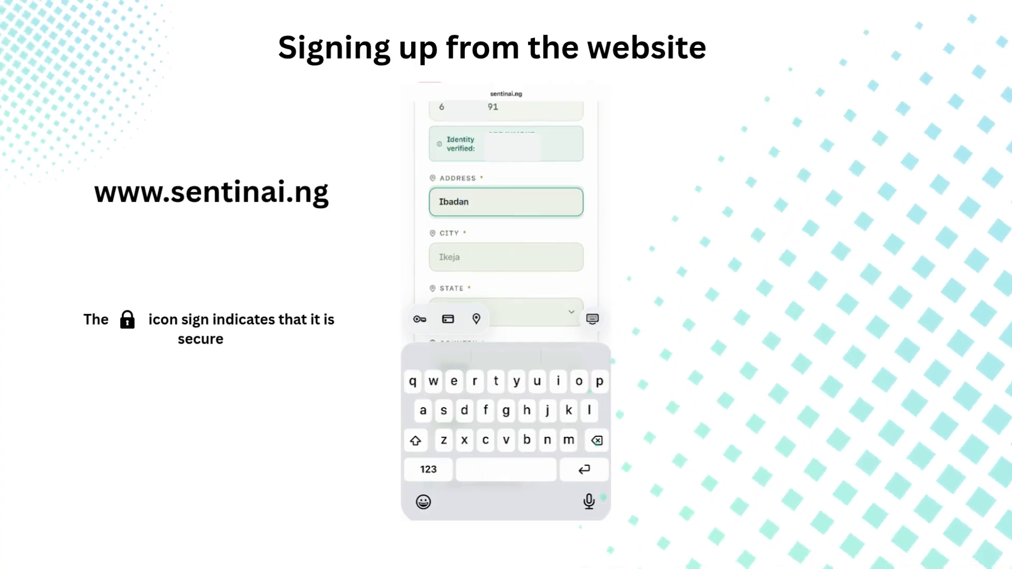
{"action": "left_click", "coordinate": [506, 257]}
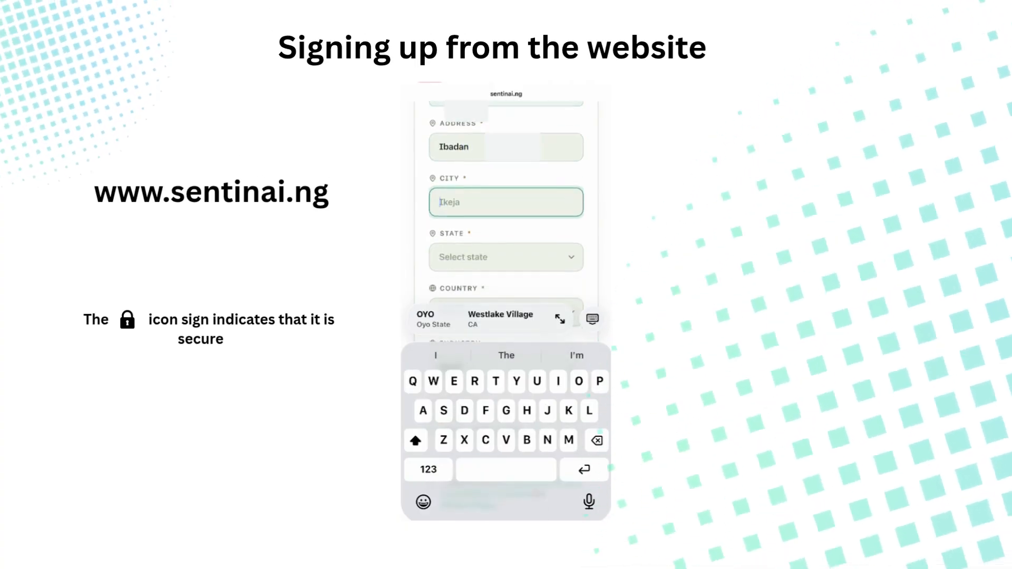
Replace the address with Akobo
{"action": "left_click", "coordinate": [444, 147]}
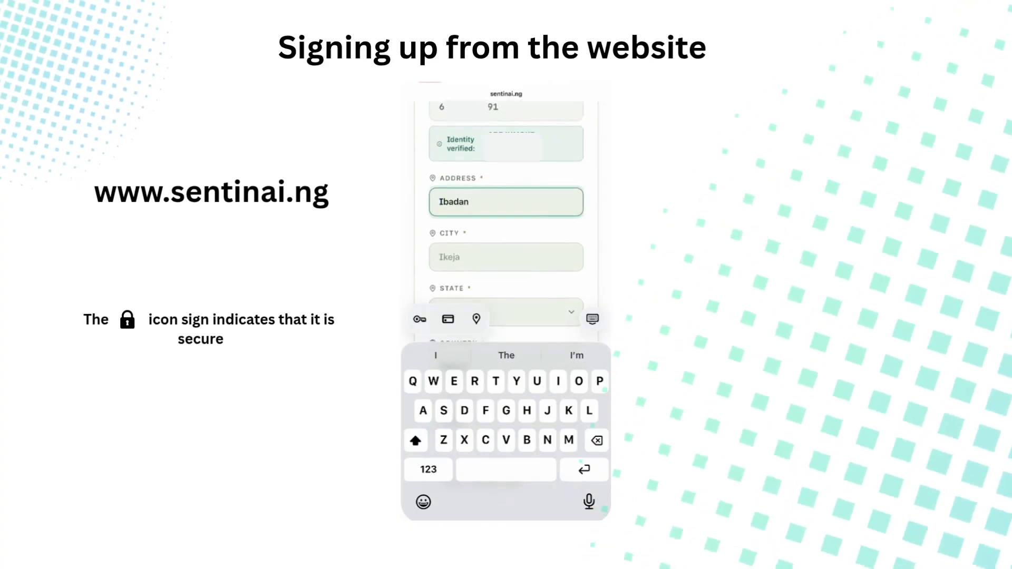
{"action": "left_click", "coordinate": [474, 202]}
{"action": "key", "text": "BackSpace"}
{"action": "key", "text": "BackSpace"}
{"action": "key", "text": "BackSpace"}
{"action": "key", "text": "BackSpace"}
{"action": "key", "text": "BackSpace"}
{"action": "key", "text": "BackSpace"}
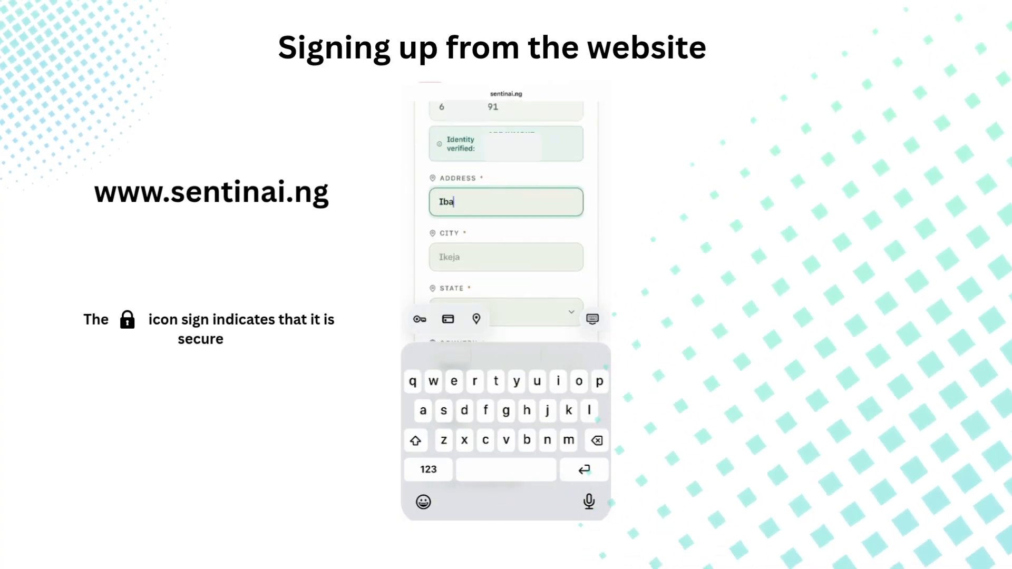
{"action": "type", "text": "Ako"}
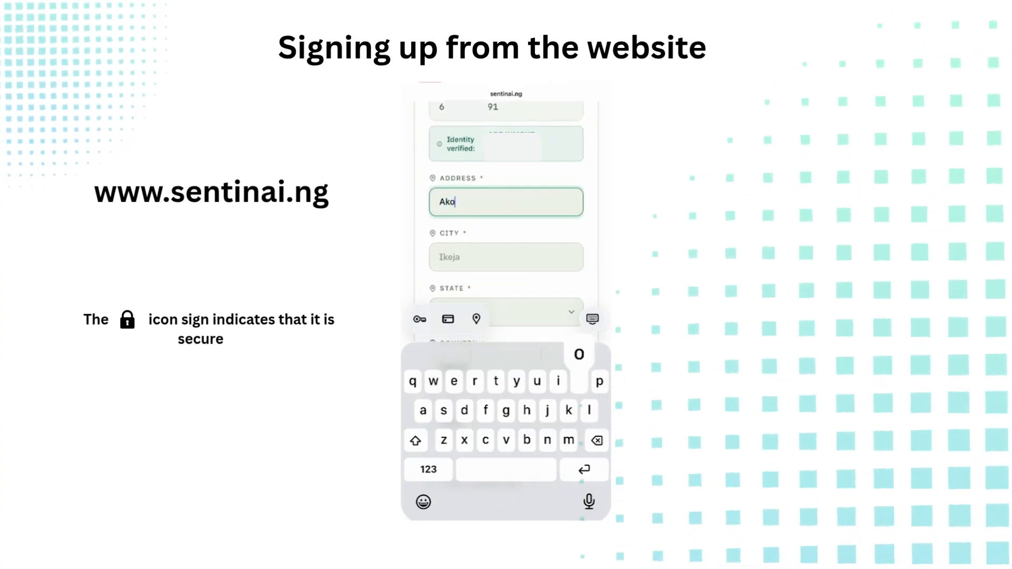
{"action": "type", "text": "bo"}
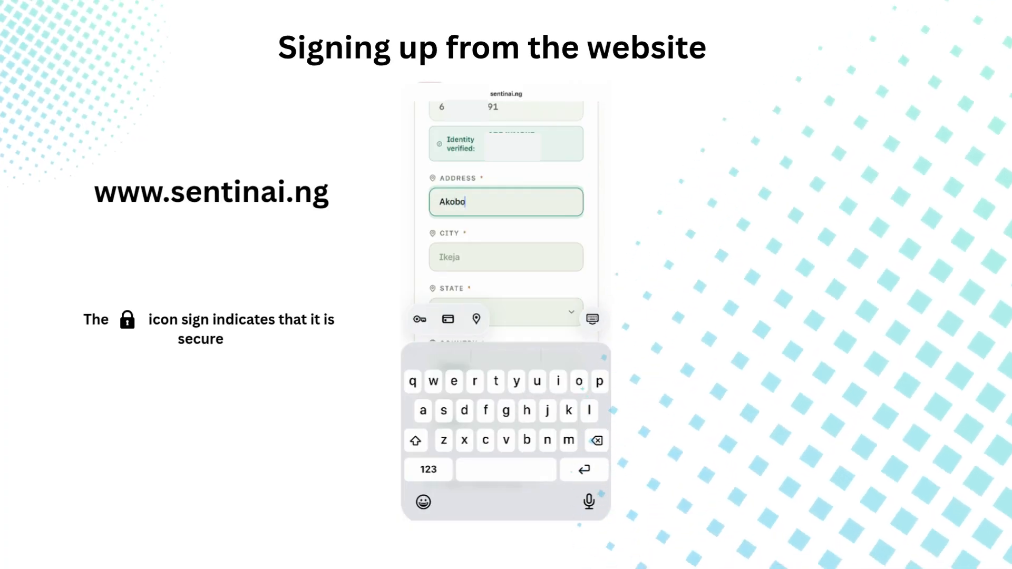
Enter Ibadan as the city
{"action": "left_click", "coordinate": [506, 257]}
{"action": "type", "text": "Ib"}
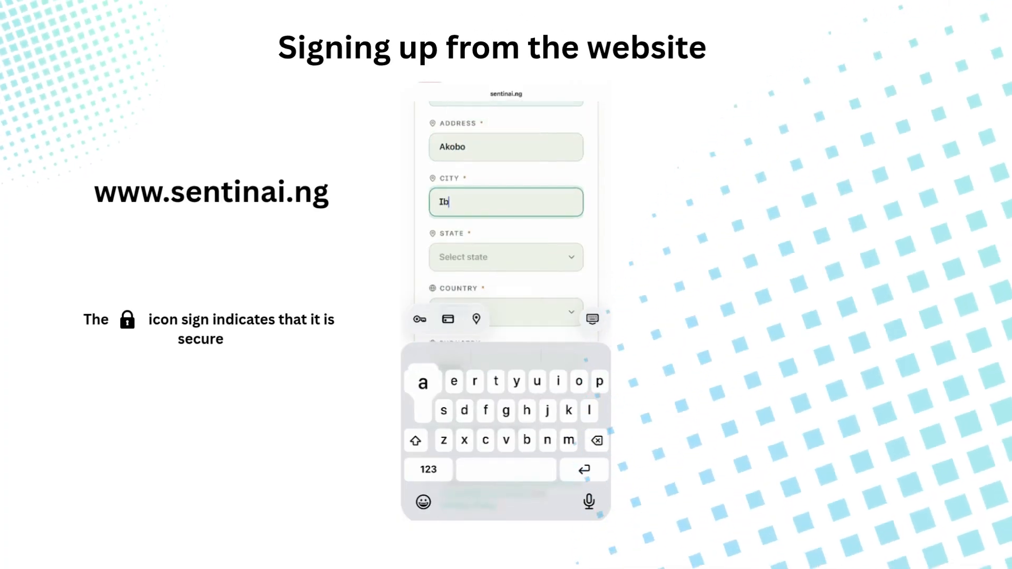
{"action": "type", "text": "adan"}
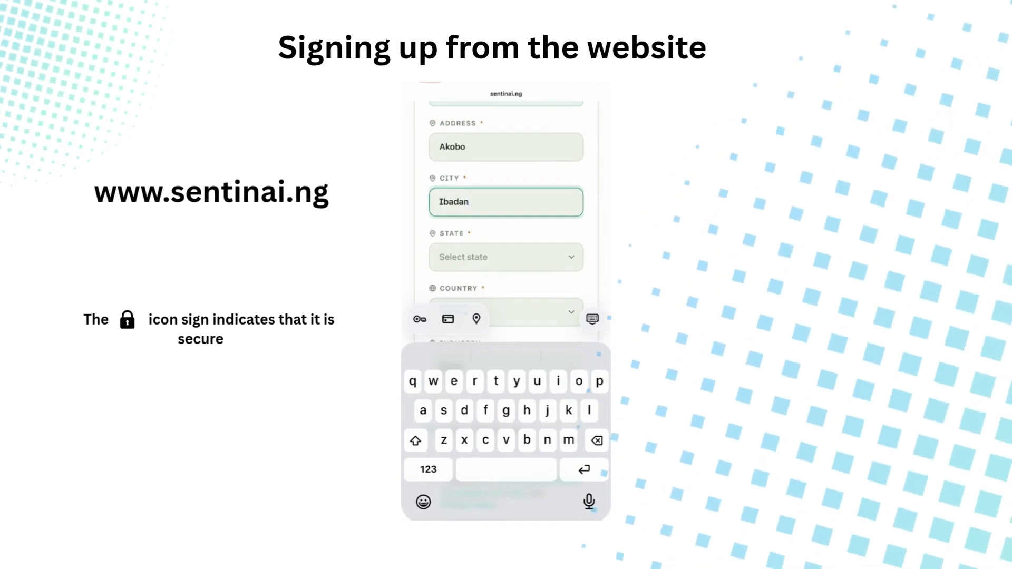
Select Oyo as the state
{"action": "left_click", "coordinate": [506, 257]}
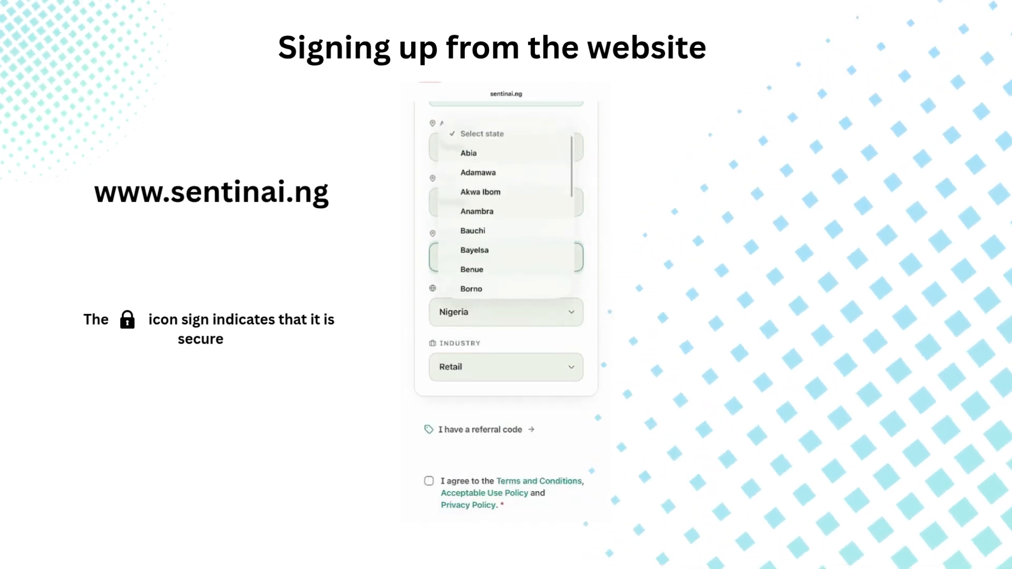
{"action": "scroll", "coordinate": [506, 207], "scroll_direction": "down", "scroll_amount": 3}
{"action": "scroll", "coordinate": [506, 207], "scroll_direction": "down", "scroll_amount": 5}
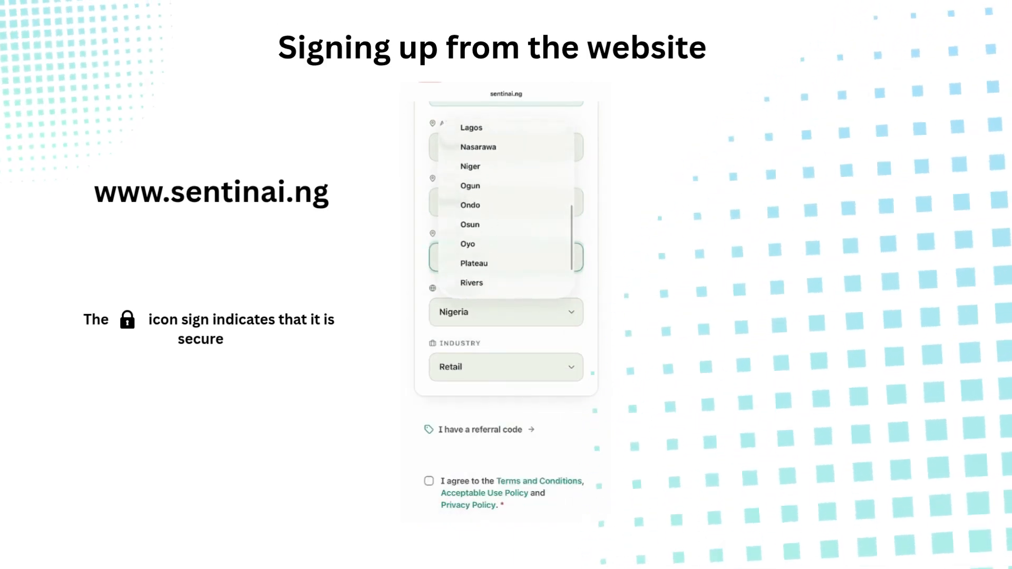
{"action": "left_click", "coordinate": [467, 234]}
Agree to the Terms and Conditions, Acceptable Use Policy and Privacy Policy
{"action": "scroll", "coordinate": [506, 264], "scroll_direction": "down", "scroll_amount": 2}
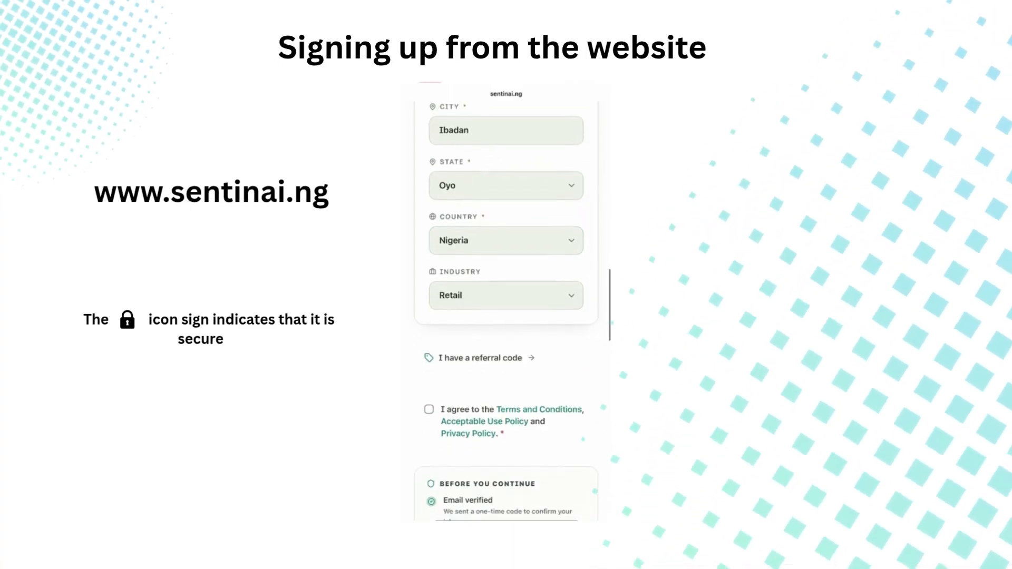
{"action": "left_click", "coordinate": [429, 409]}
{"action": "scroll", "coordinate": [506, 264], "scroll_direction": "down", "scroll_amount": 1}
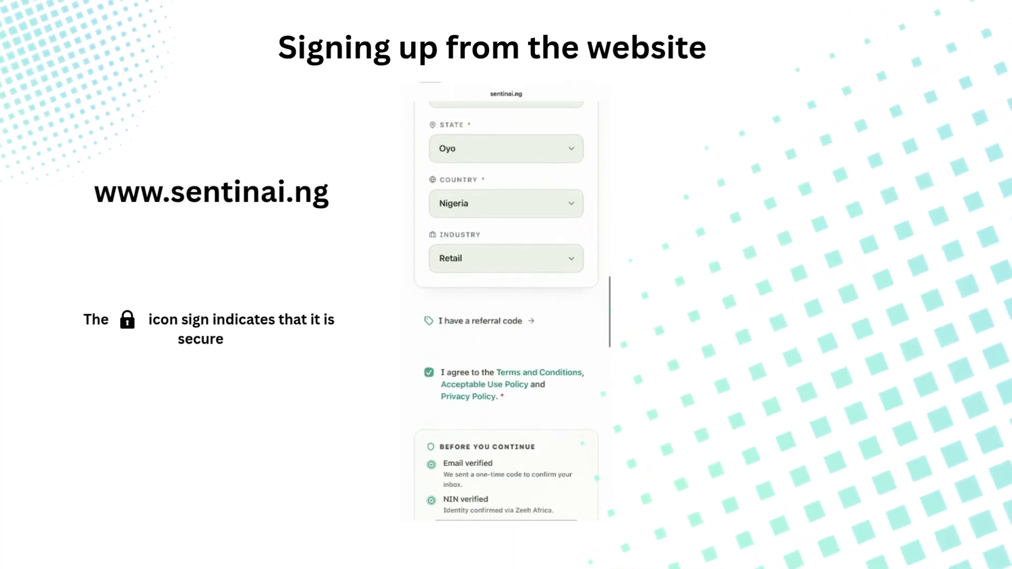
Set the industry to Office
{"action": "left_click", "coordinate": [506, 259]}
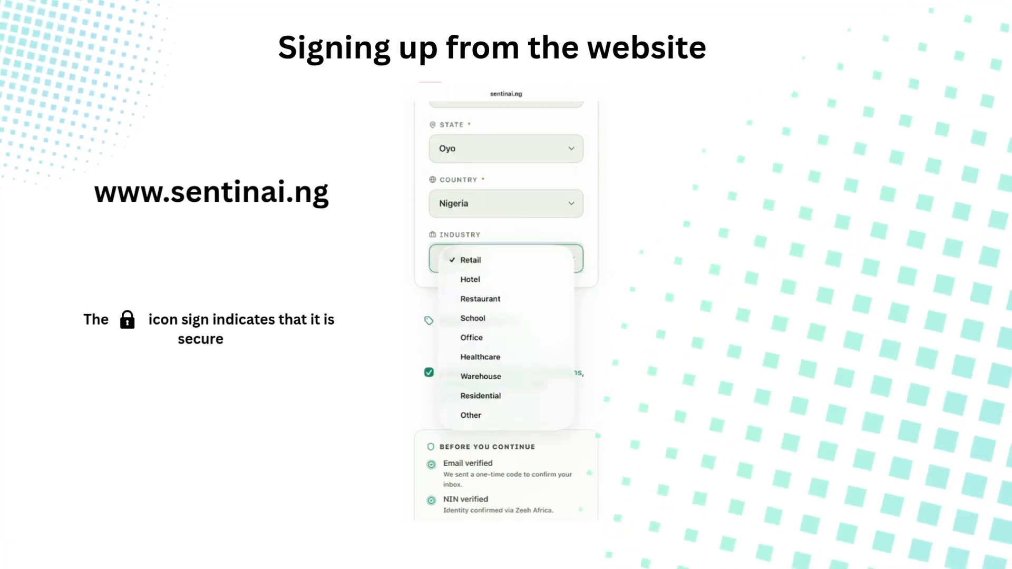
{"action": "left_click", "coordinate": [471, 260]}
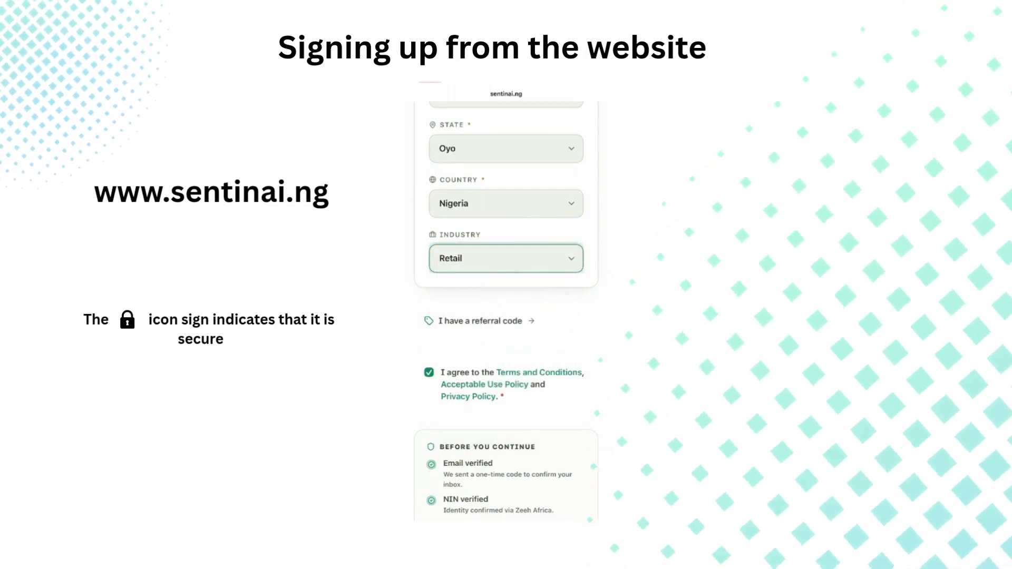
{"action": "left_click", "coordinate": [506, 258]}
{"action": "left_click", "coordinate": [472, 318]}
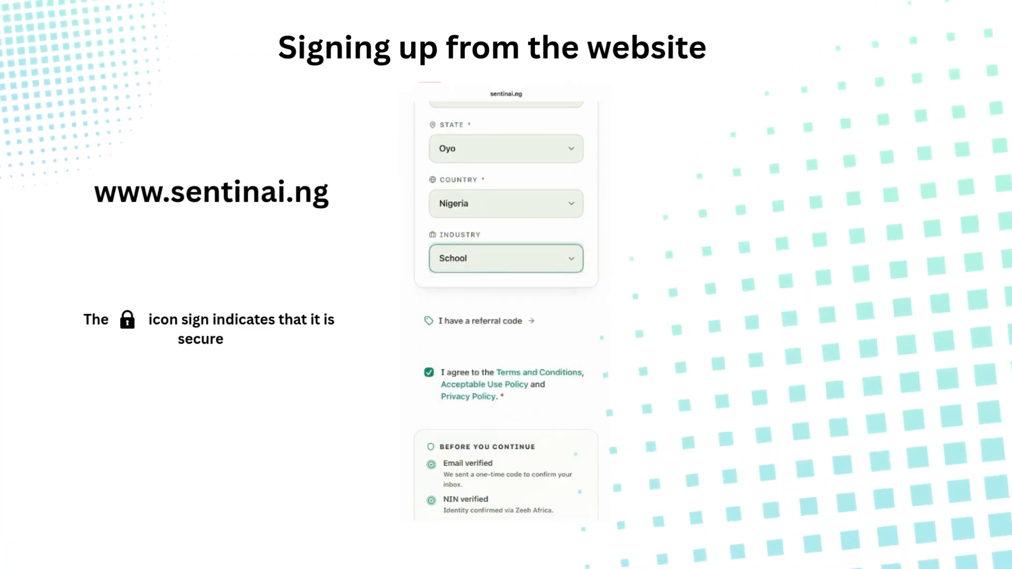
{"action": "left_click", "coordinate": [506, 259]}
{"action": "left_click", "coordinate": [474, 336]}
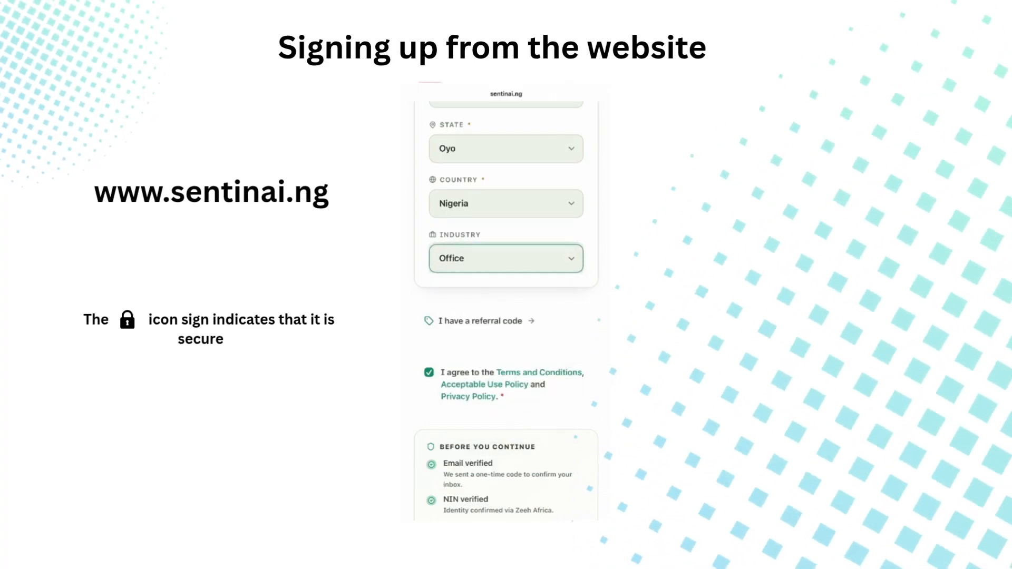
Continue from the sign-up form to plan selection
{"action": "scroll", "coordinate": [506, 311], "scroll_direction": "down", "scroll_amount": 5}
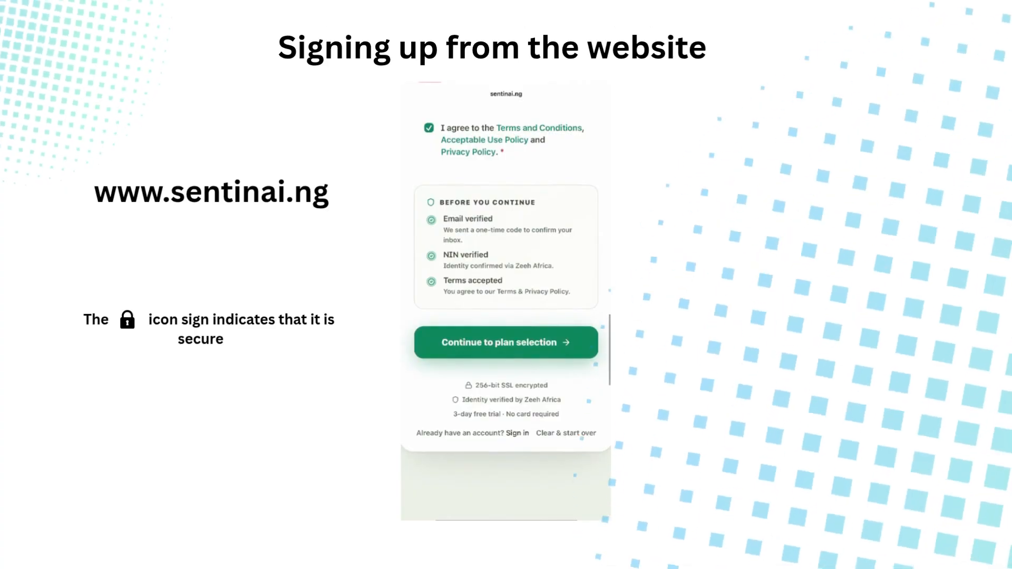
{"action": "left_click", "coordinate": [506, 343]}
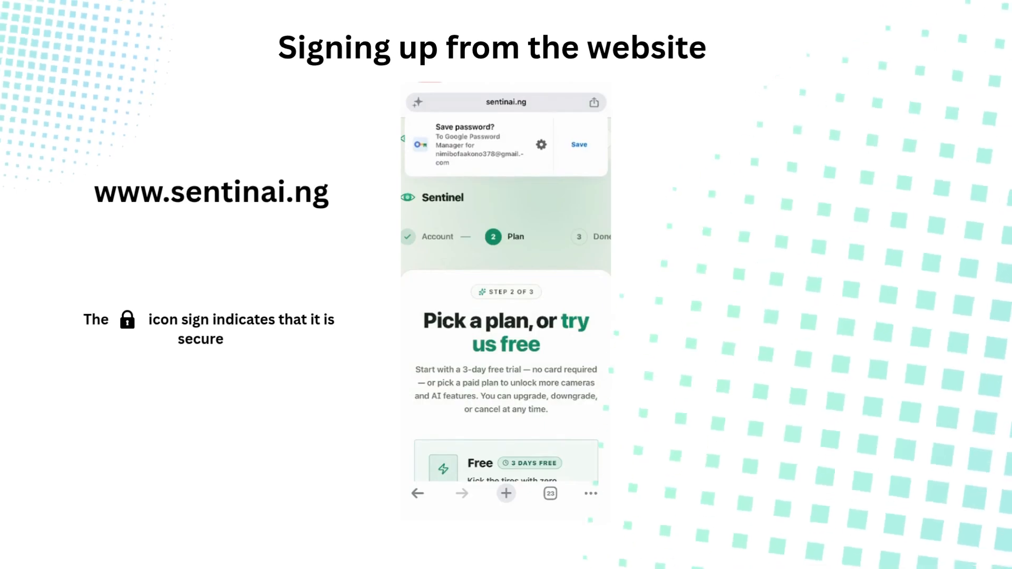
{"action": "scroll", "coordinate": [506, 327], "scroll_direction": "down", "scroll_amount": 4}
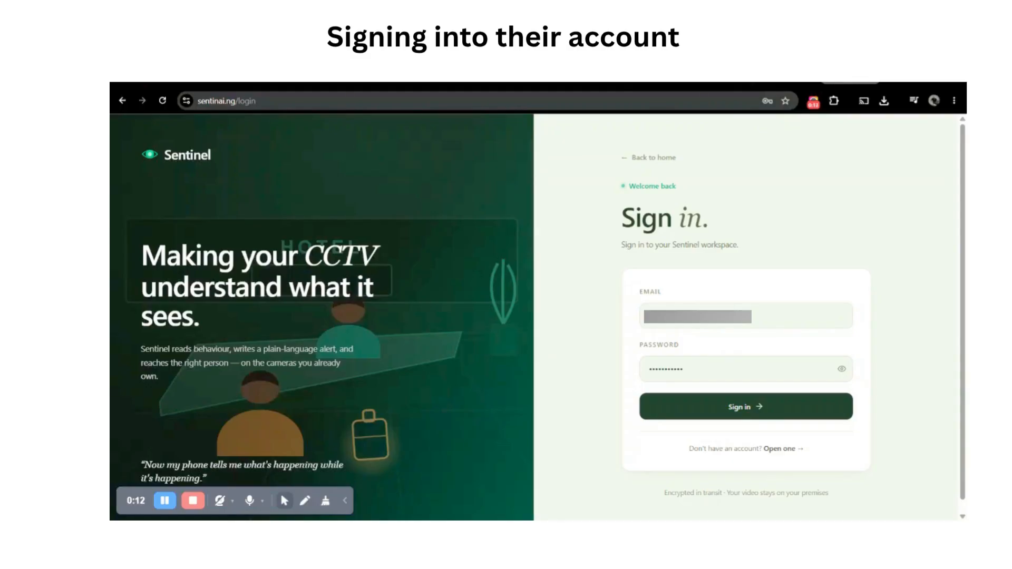
Sign in to the Sentinel workspace with the saved credentials
{"action": "left_click", "coordinate": [739, 413]}
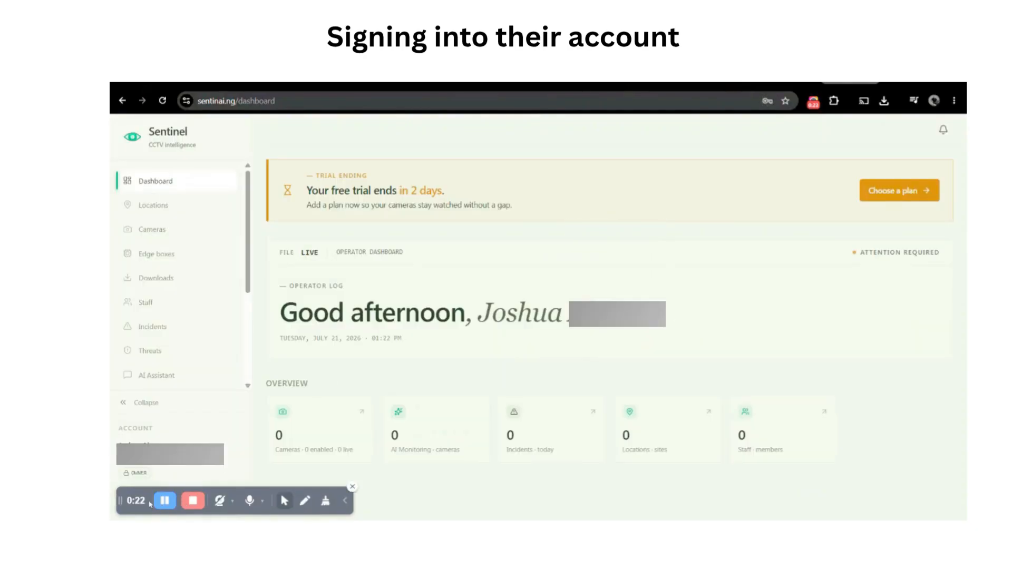
{"action": "left_click", "coordinate": [353, 488]}
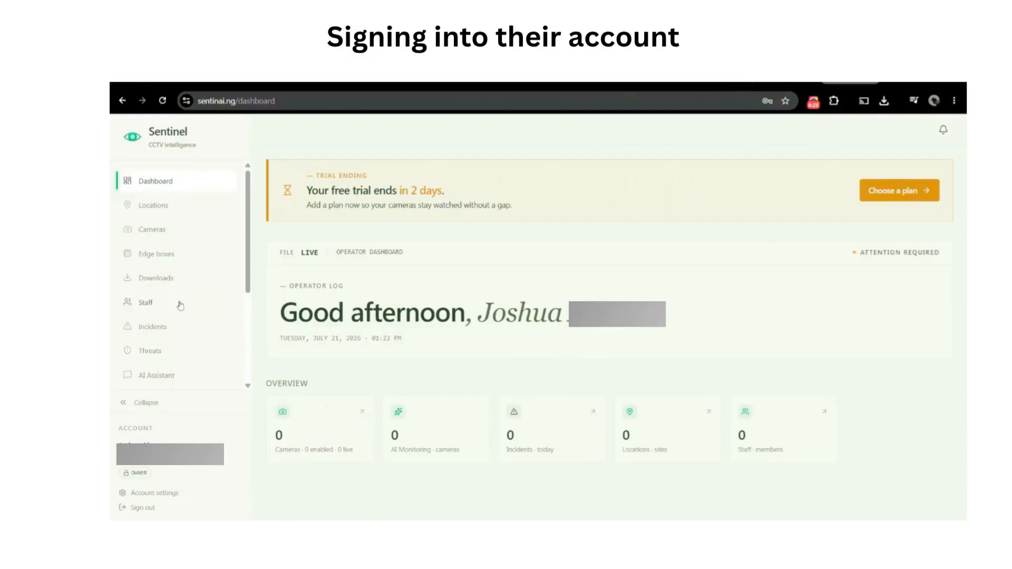
{"action": "scroll", "coordinate": [180, 305], "scroll_direction": "down", "scroll_amount": 3}
{"action": "scroll", "coordinate": [180, 305], "scroll_direction": "up", "scroll_amount": 3}
Open Downloads and download the Sentinel Edge Agent for Windows installer
{"action": "left_click", "coordinate": [158, 278]}
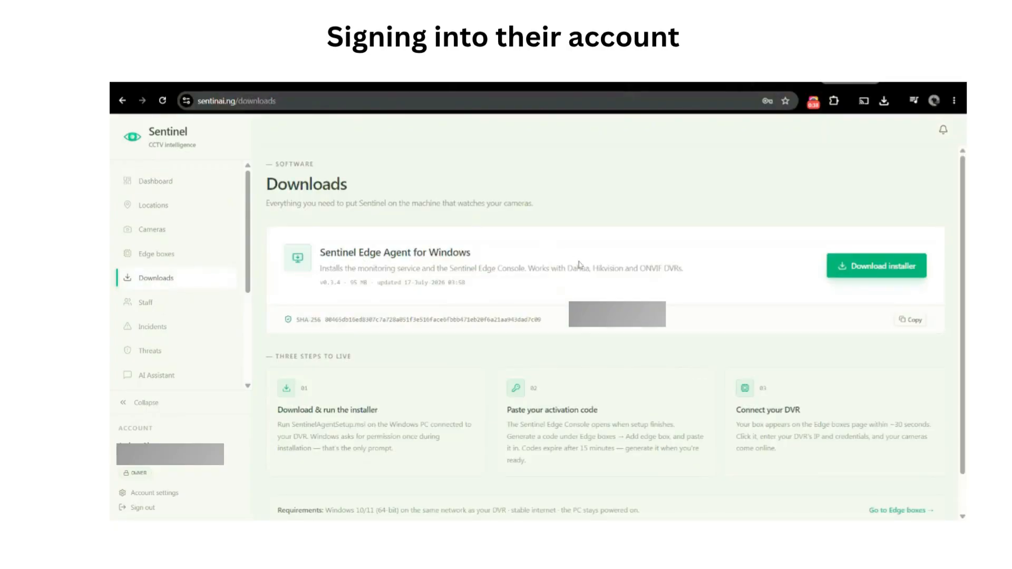
{"action": "left_click", "coordinate": [877, 273]}
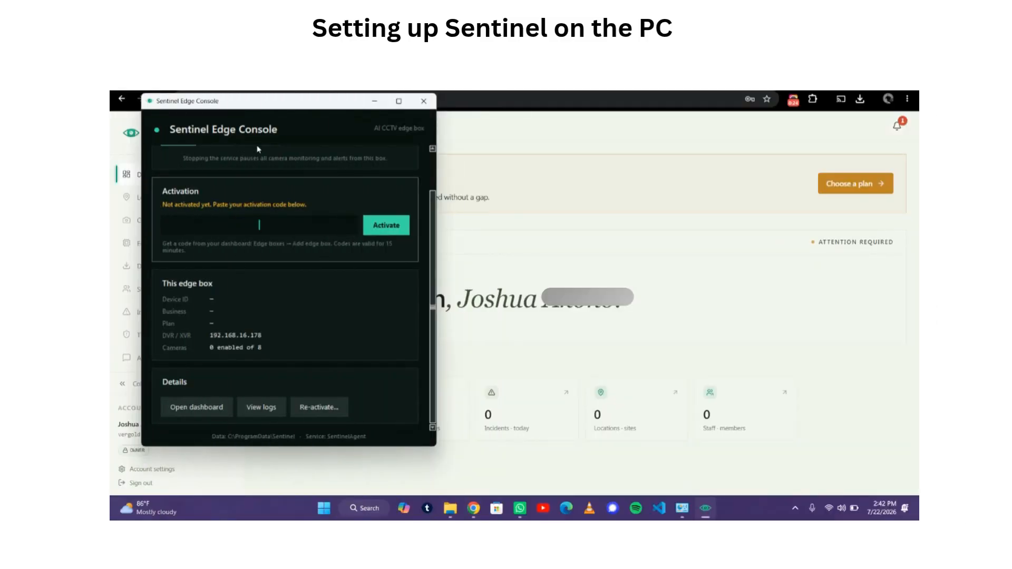
Open Locations and start a new location named Vergold Main office
{"action": "left_click", "coordinate": [525, 261]}
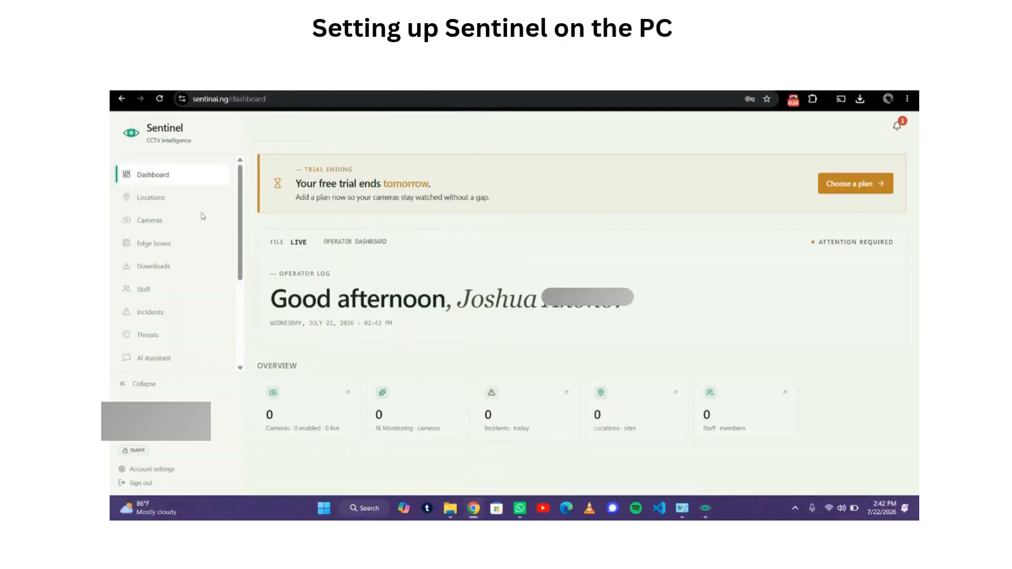
{"action": "left_click", "coordinate": [166, 201]}
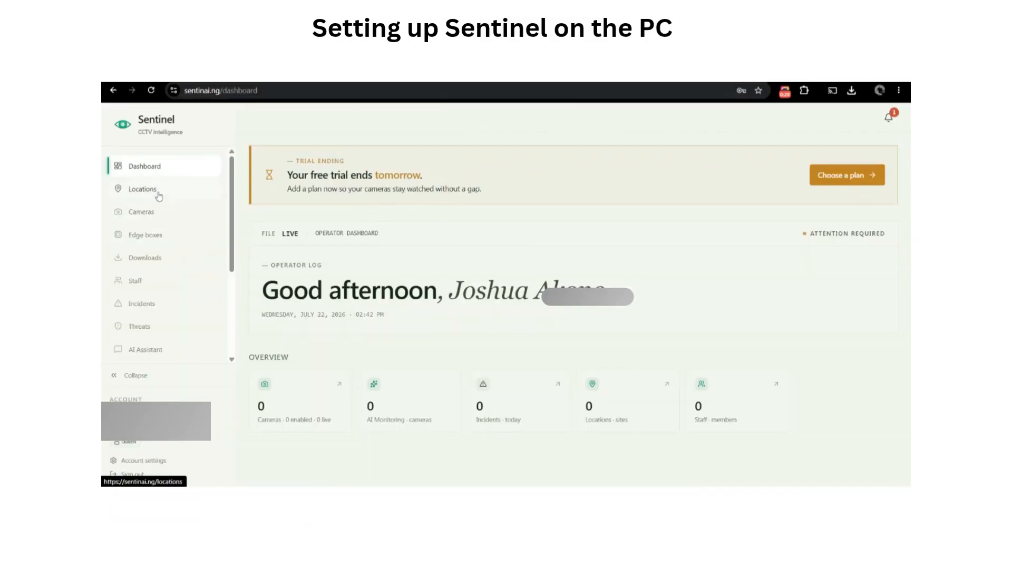
{"action": "left_click", "coordinate": [157, 196]}
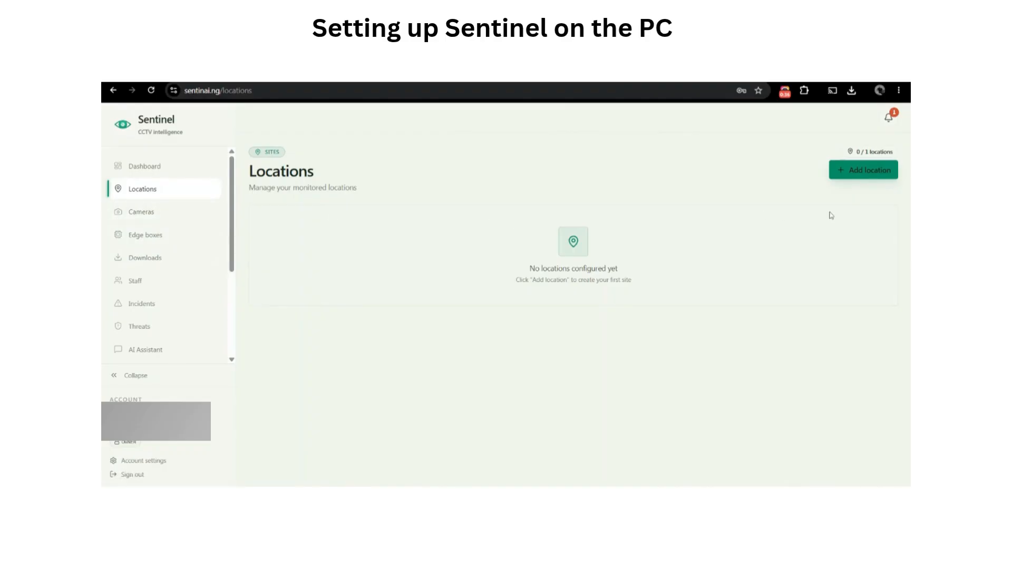
{"action": "left_click", "coordinate": [855, 171]}
{"action": "left_click", "coordinate": [388, 254]}
{"action": "type", "text": "Ver"}
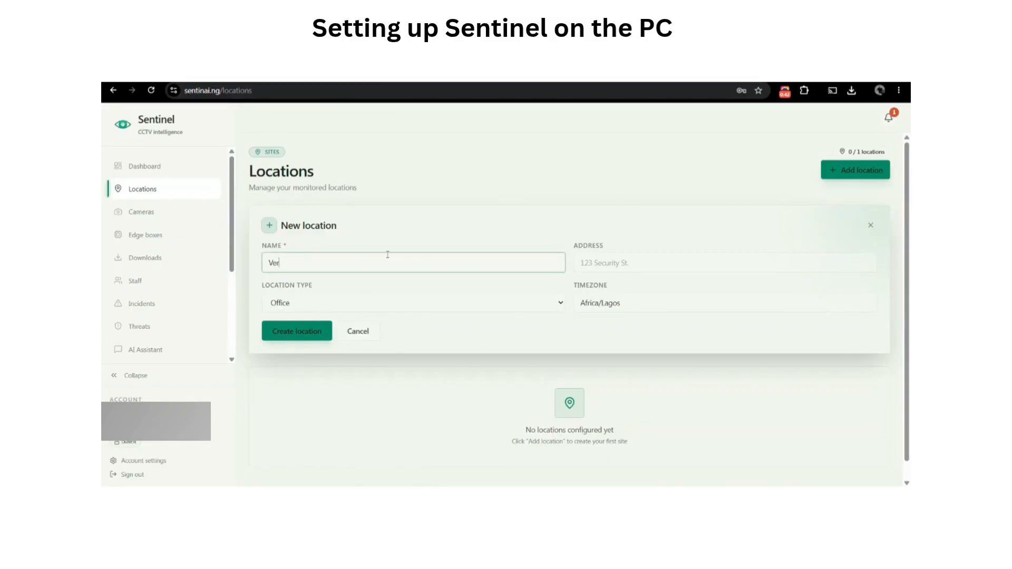
{"action": "type", "text": "gold Main office"}
Set the location's address to Lagos, Nigeria and create the location
{"action": "key", "text": "Tab"}
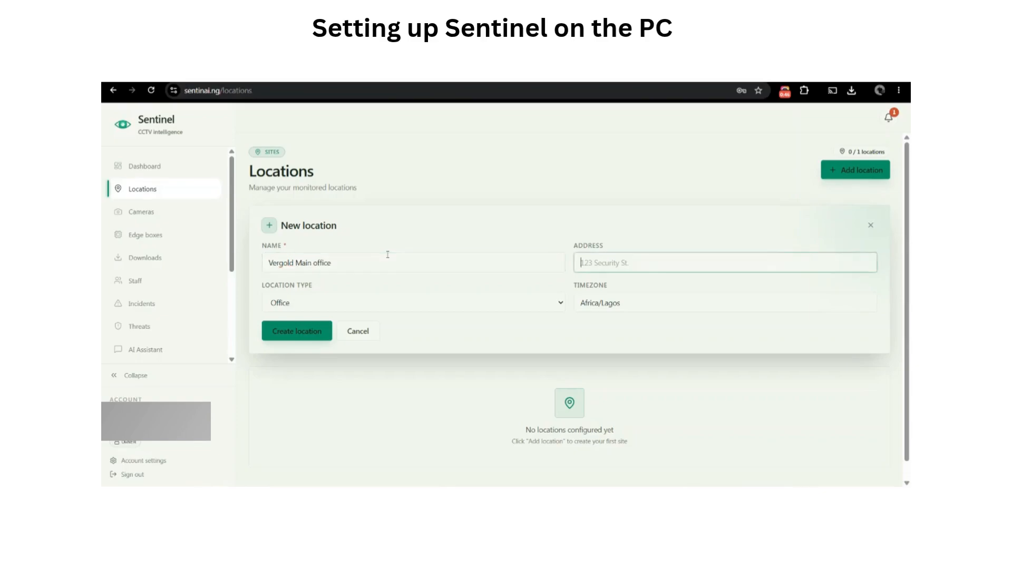
{"action": "type", "text": "Lagos, Nigeria"}
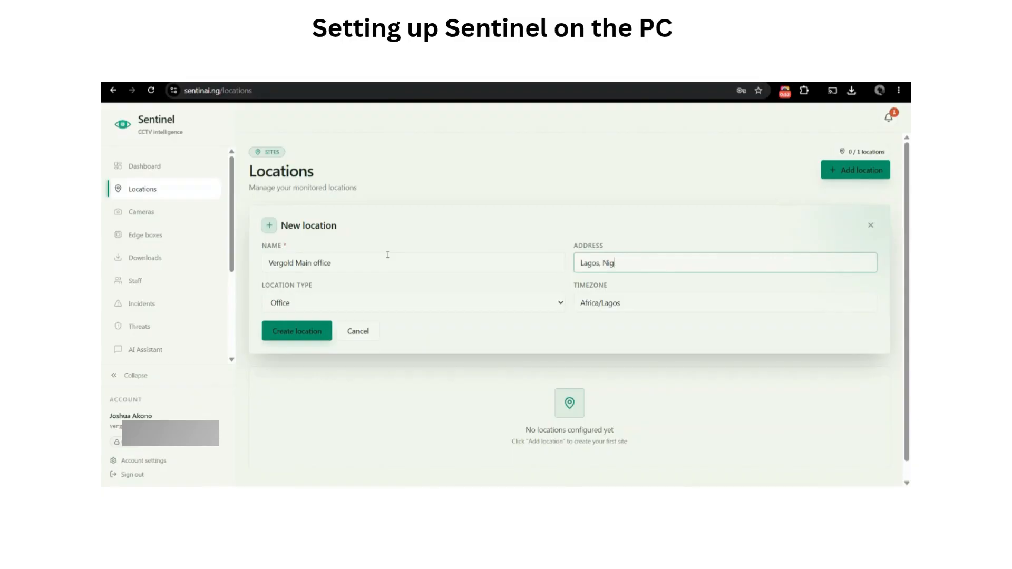
{"action": "left_click", "coordinate": [300, 333]}
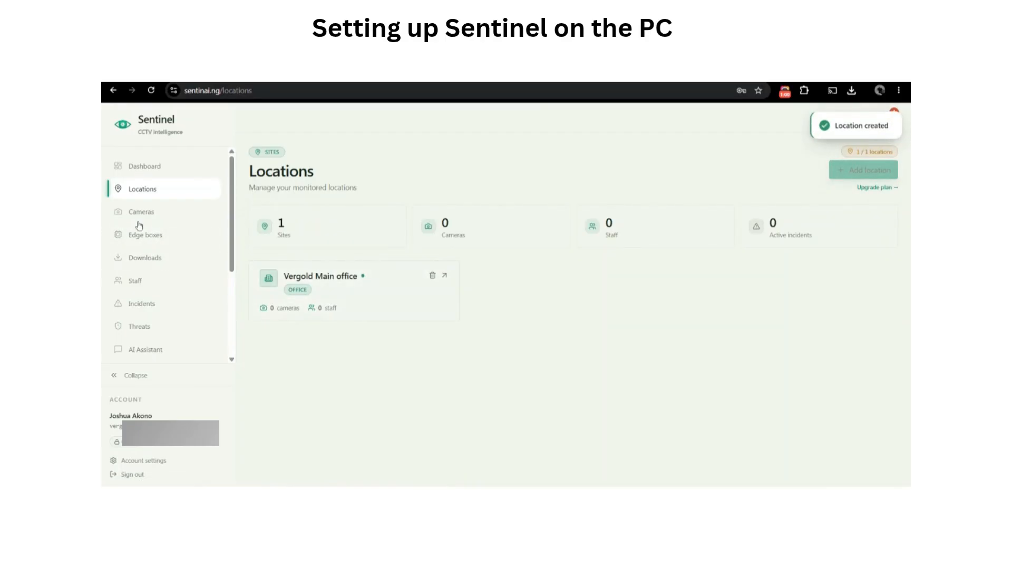
Add an edge box for Vergold Main office labelled Main Office and generate its activation code
{"action": "left_click", "coordinate": [154, 237]}
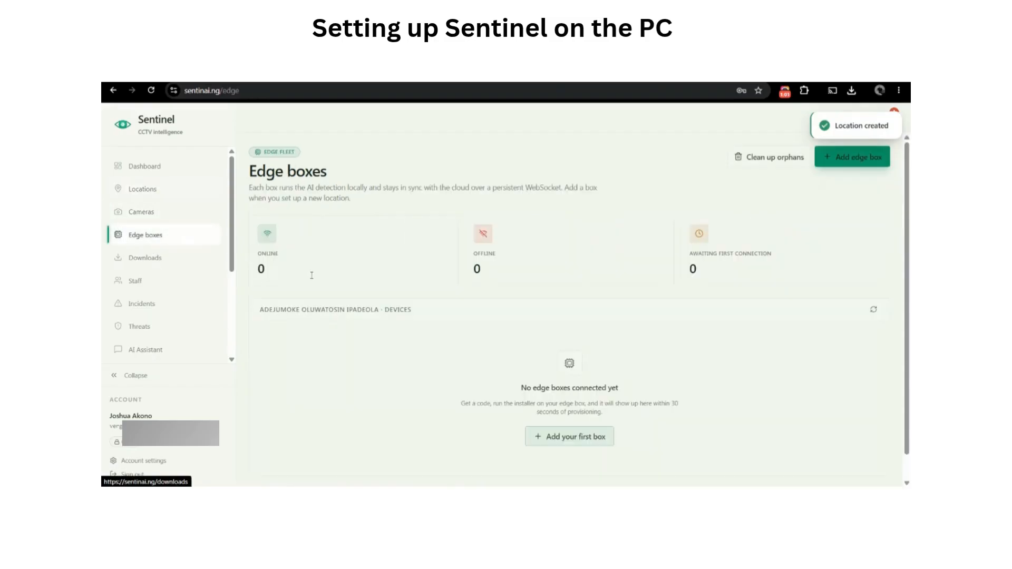
{"action": "left_click", "coordinate": [573, 440]}
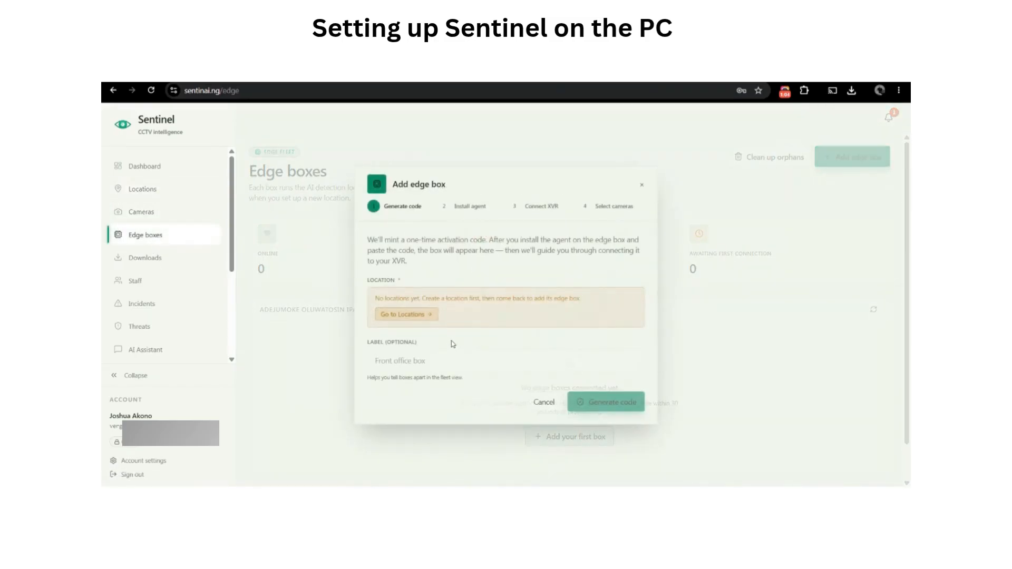
{"action": "left_click", "coordinate": [471, 306]}
{"action": "left_click", "coordinate": [466, 337]}
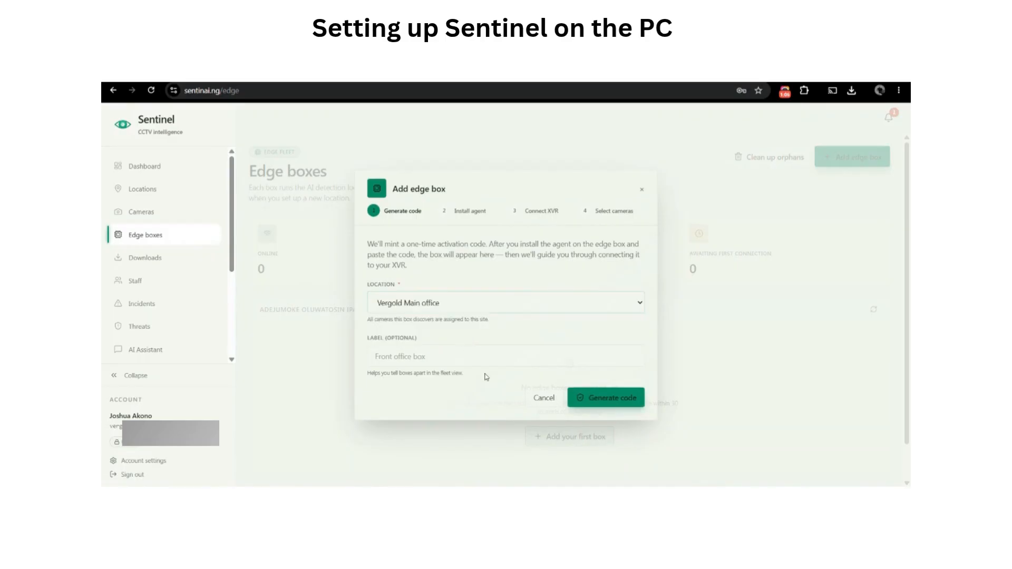
{"action": "left_click", "coordinate": [481, 361]}
{"action": "type", "text": "Main Office"}
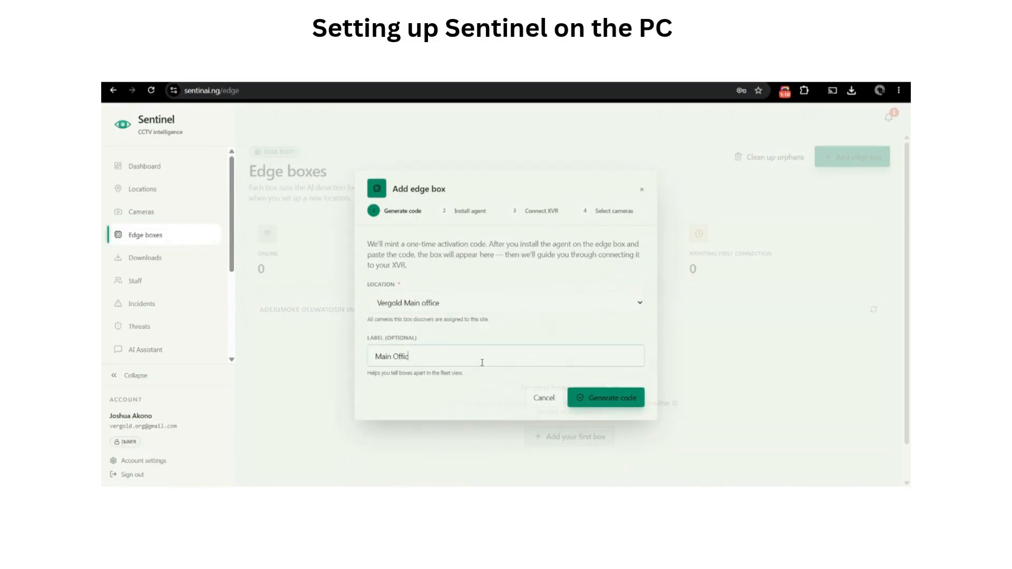
{"action": "left_click", "coordinate": [582, 404]}
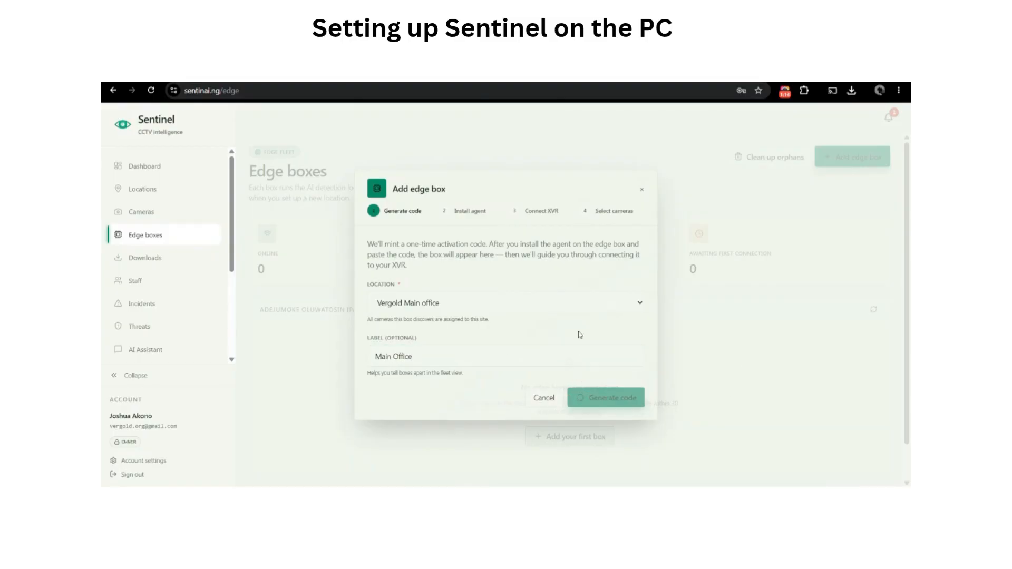
Copy the activation code, paste it into the Sentinel Edge Console activation field and activate the box
{"action": "left_click", "coordinate": [507, 281]}
{"action": "key", "text": "alt+Tab"}
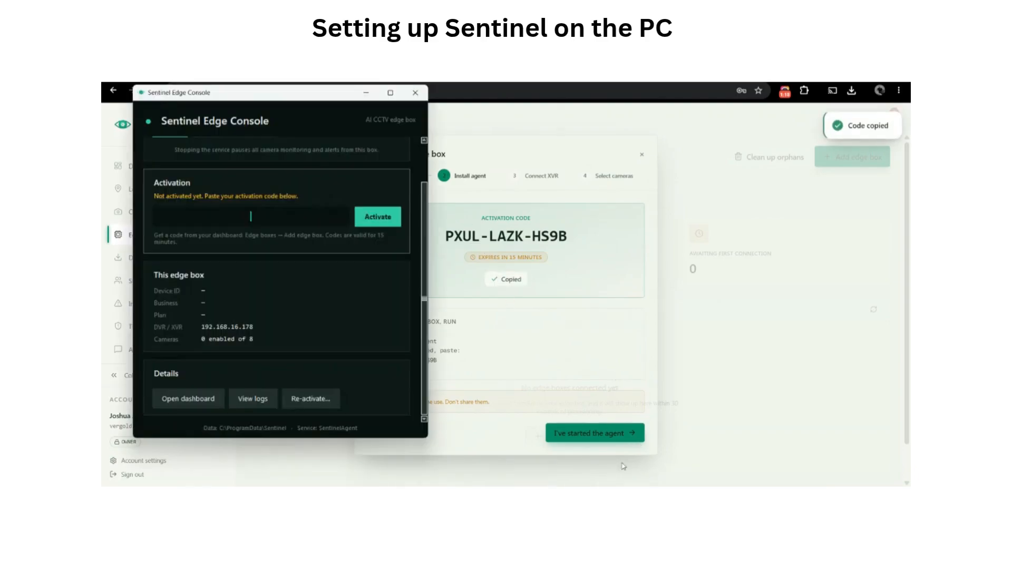
{"action": "key", "text": "ctrl+v"}
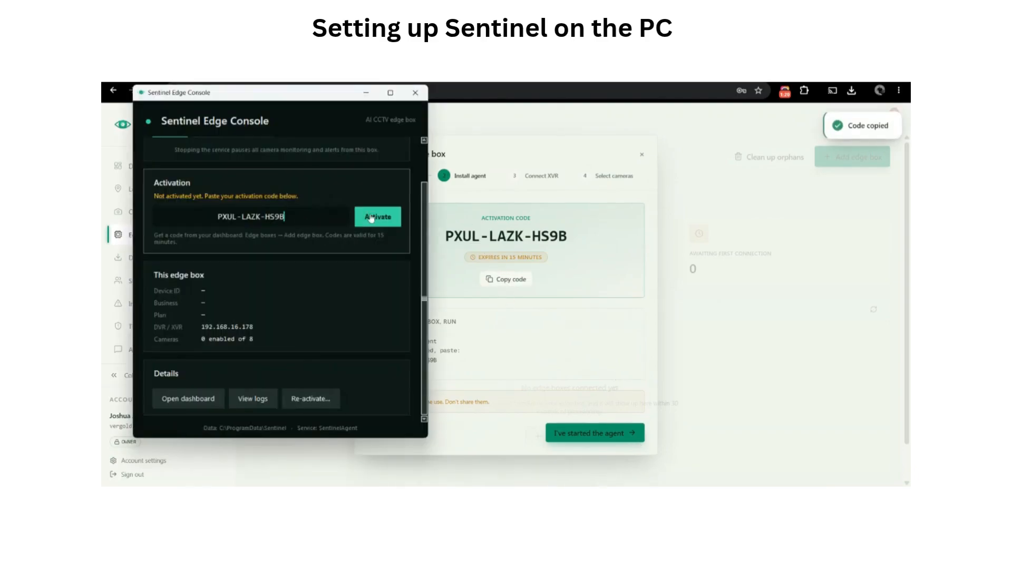
{"action": "left_click", "coordinate": [380, 223]}
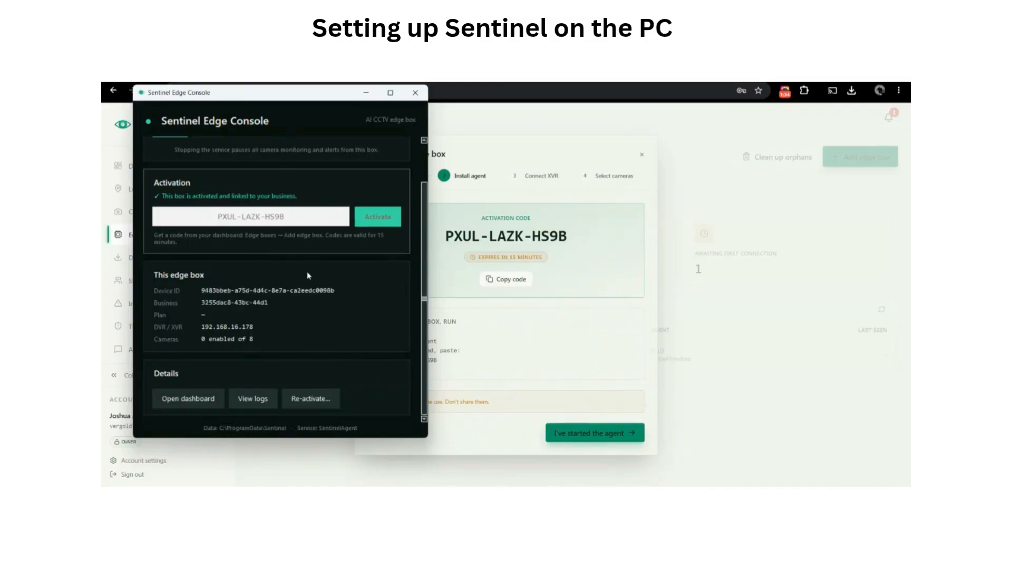
Confirm the agent has started and enter 192.168.16.178 as the XVR IP address
{"action": "left_click", "coordinate": [528, 366]}
{"action": "left_click", "coordinate": [592, 433]}
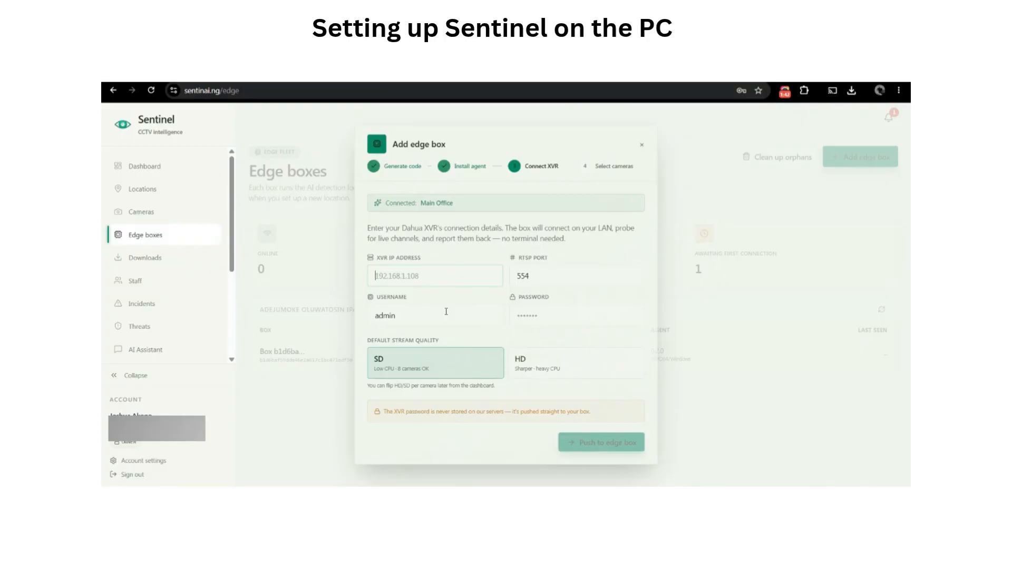
{"action": "type", "text": "192.168.16."}
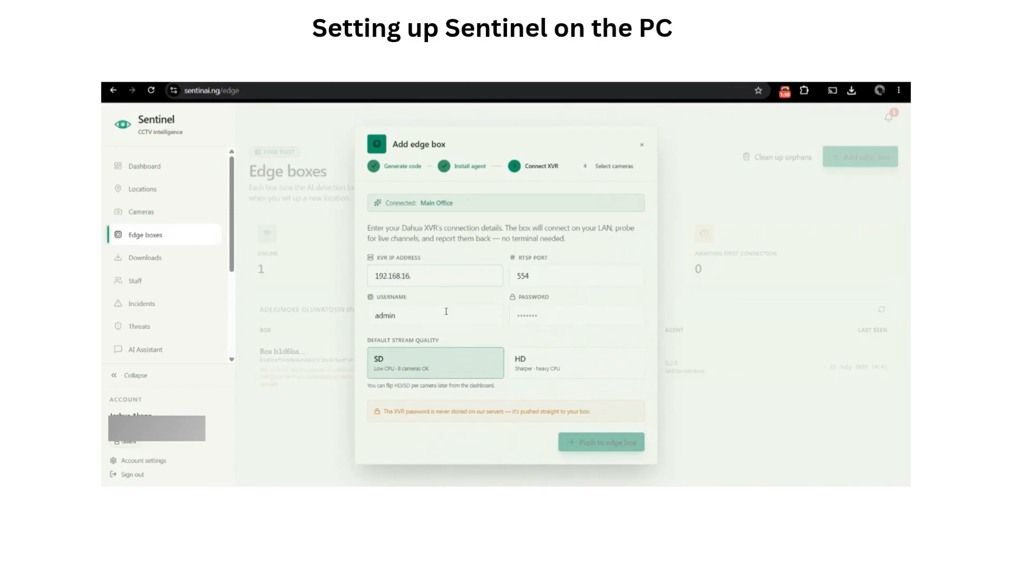
Enter the XVR account password
{"action": "left_click", "coordinate": [527, 323]}
{"action": "type", "text": "•"}
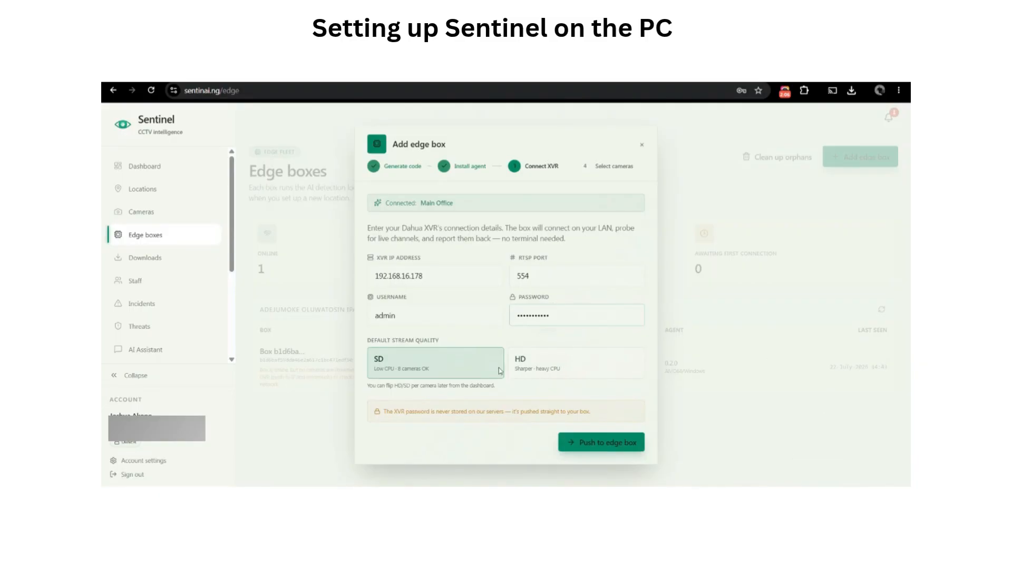
Push the XVR connection details to the edge box, keep Camera 1 and Camera 2 selected and activate the two cameras
{"action": "left_click", "coordinate": [605, 449]}
{"action": "left_click", "coordinate": [736, 254]}
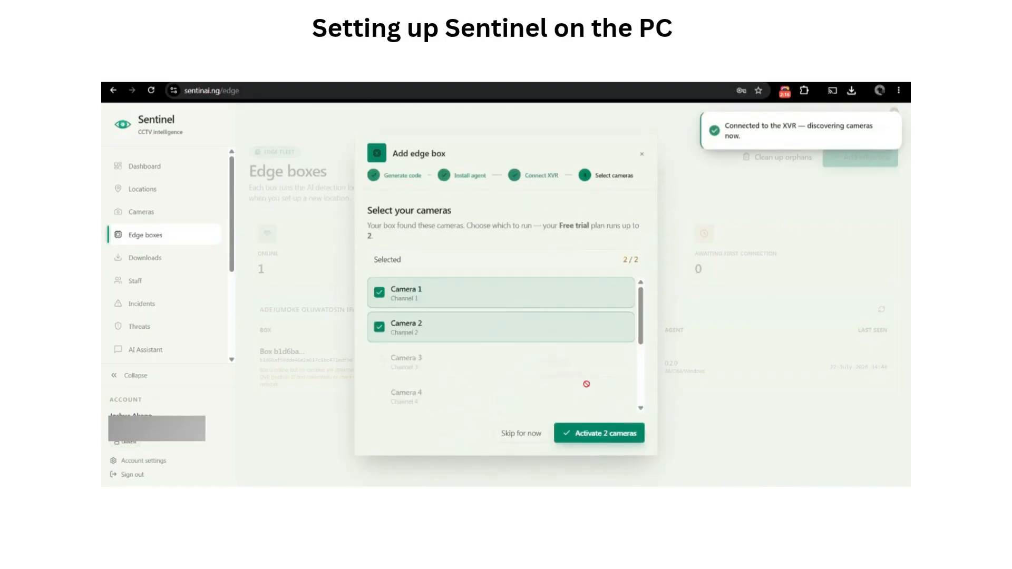
{"action": "scroll", "coordinate": [465, 355], "scroll_direction": "down", "scroll_amount": 1}
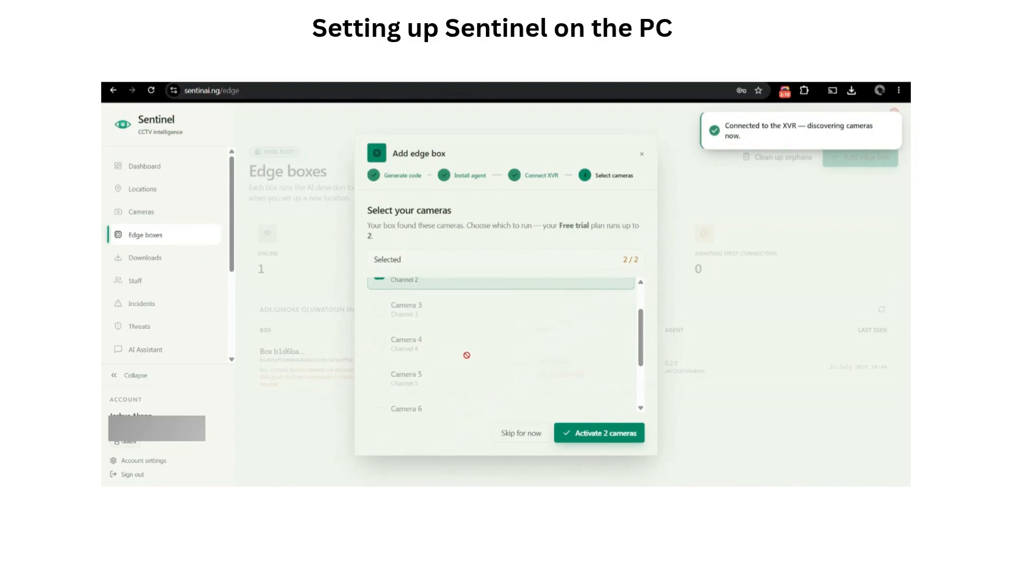
{"action": "scroll", "coordinate": [466, 355], "scroll_direction": "up", "scroll_amount": 1}
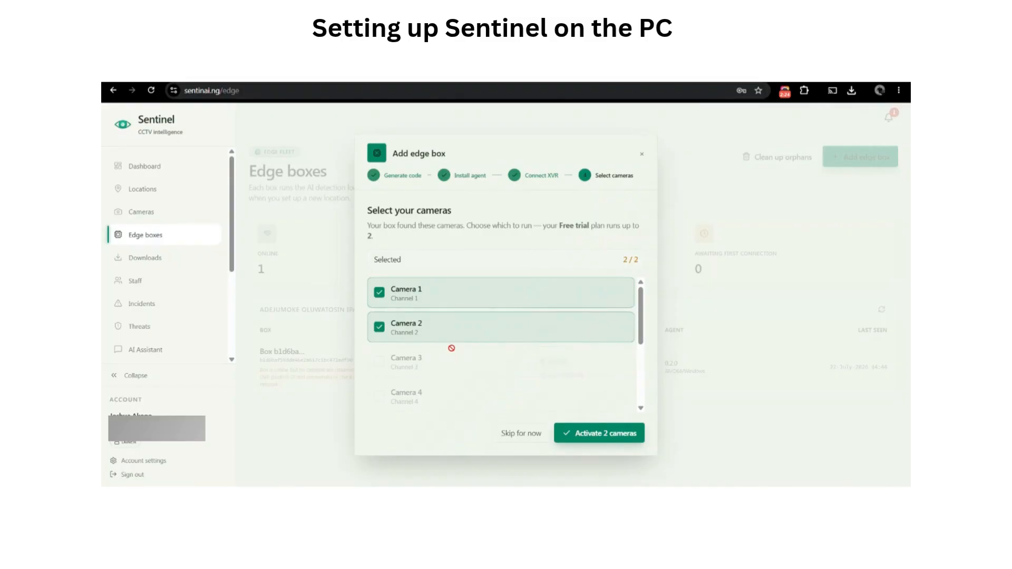
{"action": "left_click", "coordinate": [379, 328]}
{"action": "scroll", "coordinate": [401, 379], "scroll_direction": "down", "scroll_amount": 2}
{"action": "scroll", "coordinate": [387, 369], "scroll_direction": "up", "scroll_amount": 2}
{"action": "left_click", "coordinate": [384, 331]}
{"action": "scroll", "coordinate": [401, 340], "scroll_direction": "down", "scroll_amount": 3}
{"action": "scroll", "coordinate": [464, 348], "scroll_direction": "up", "scroll_amount": 3}
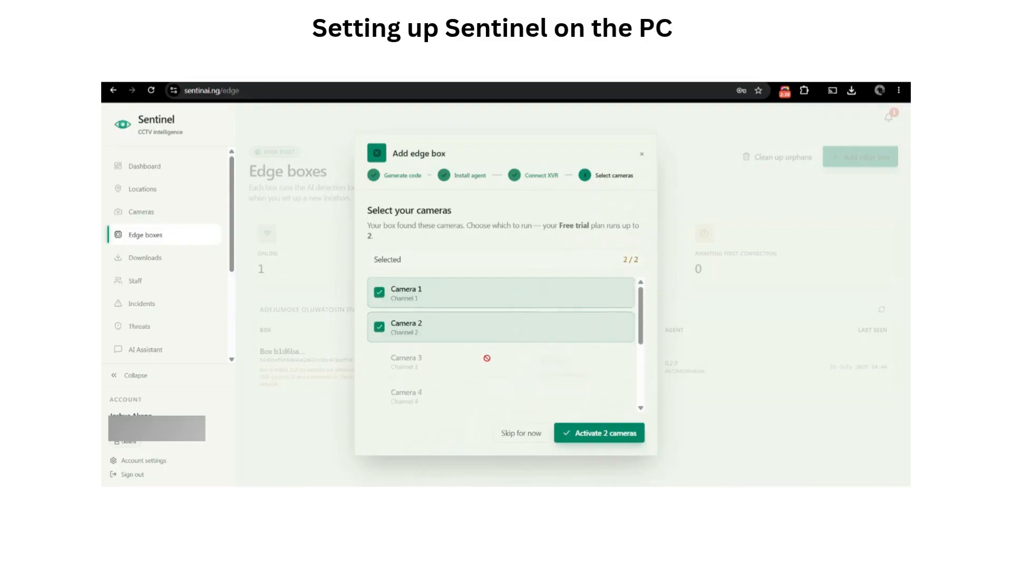
{"action": "left_click", "coordinate": [612, 432]}
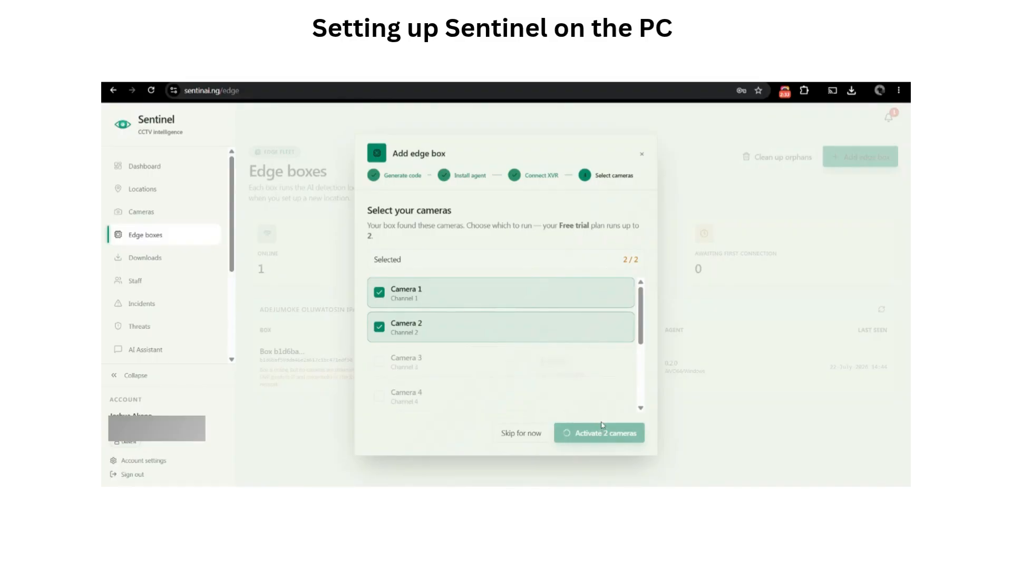
{"action": "right_click", "coordinate": [602, 421]}
{"action": "left_click", "coordinate": [549, 308]}
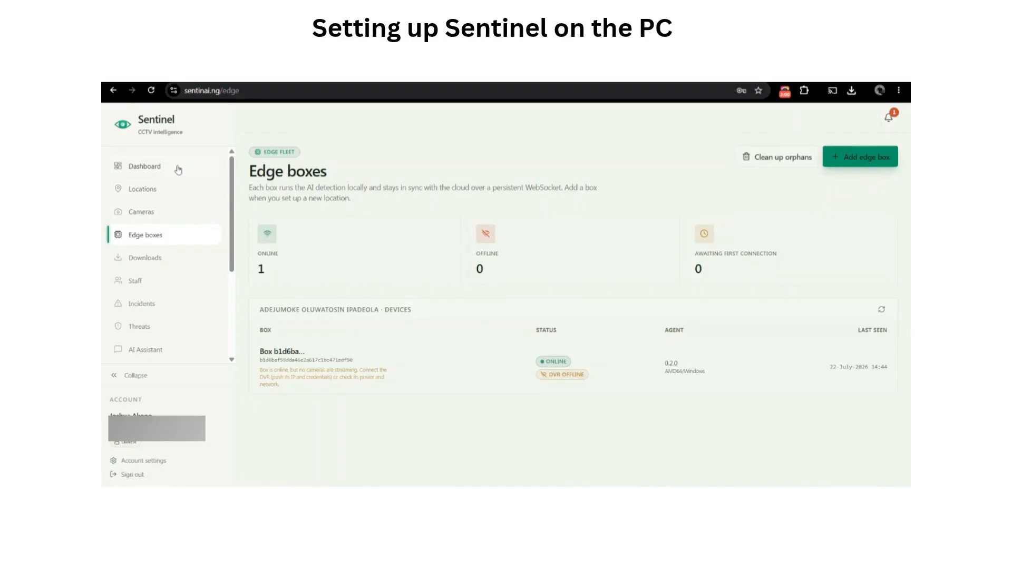
Open Camera 1 from the Vergold Main office live feeds and turn on Person detected and Crowd surge detection
{"action": "left_click", "coordinate": [178, 168]}
{"action": "right_click", "coordinate": [391, 197]}
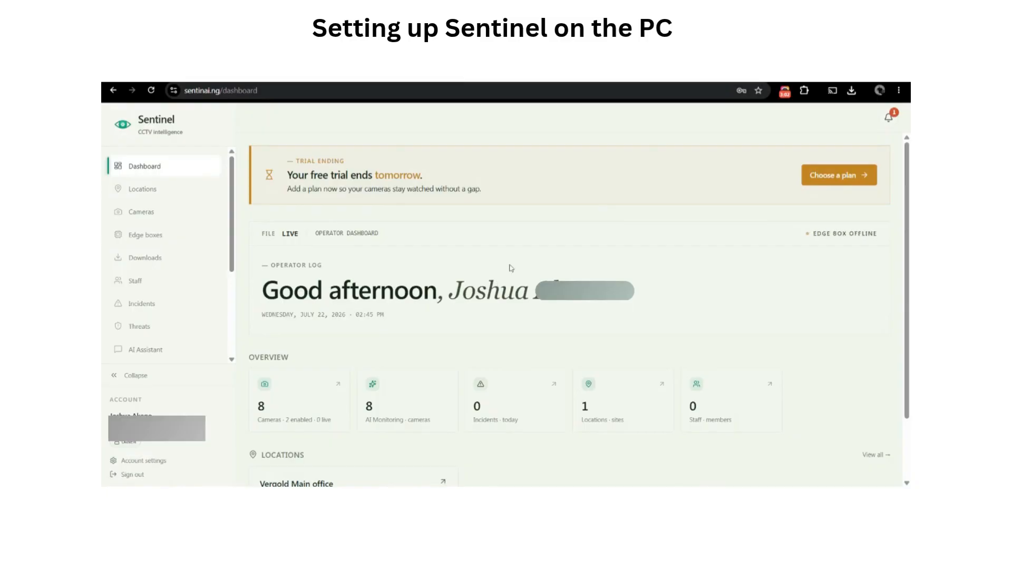
{"action": "scroll", "coordinate": [508, 272], "scroll_direction": "down", "scroll_amount": 2}
{"action": "left_click", "coordinate": [384, 433]}
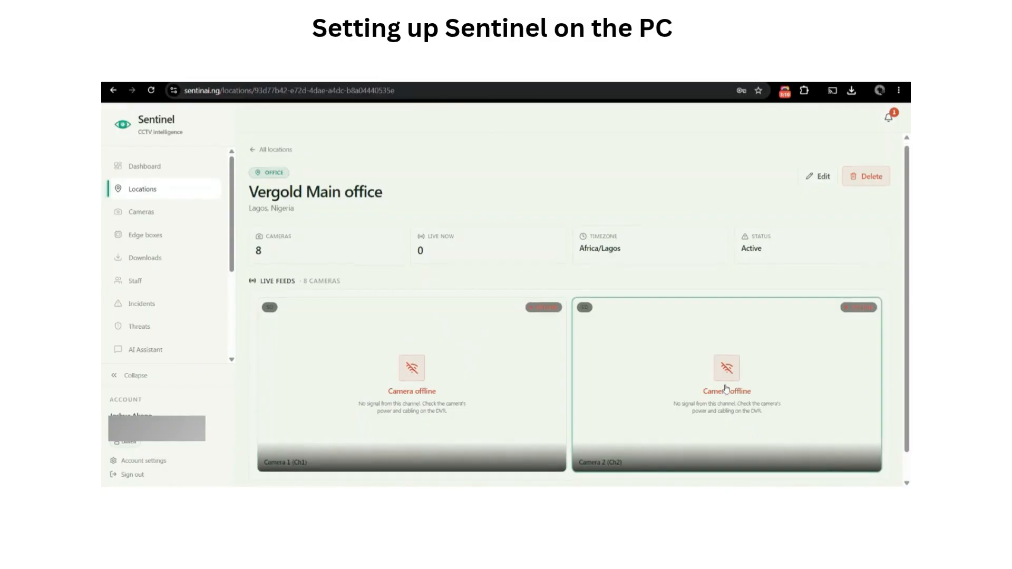
{"action": "scroll", "coordinate": [725, 389], "scroll_direction": "down", "scroll_amount": 1}
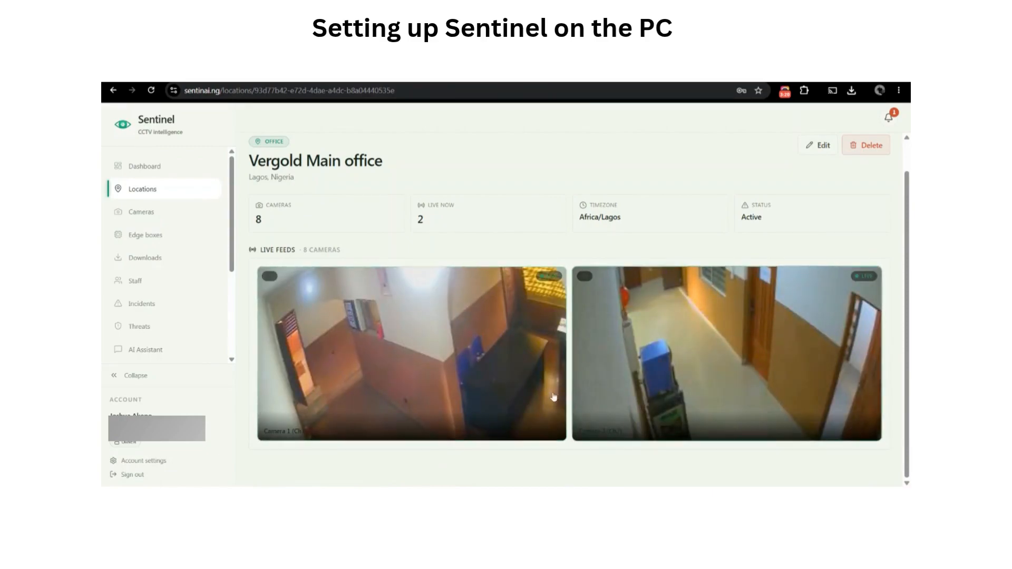
{"action": "left_click", "coordinate": [505, 378]}
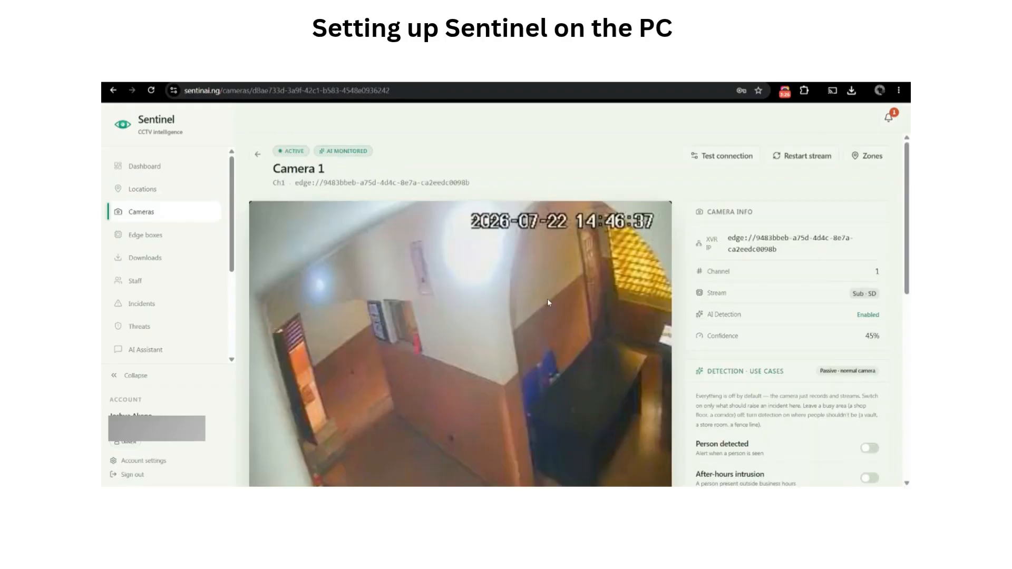
{"action": "scroll", "coordinate": [548, 302], "scroll_direction": "down", "scroll_amount": 2}
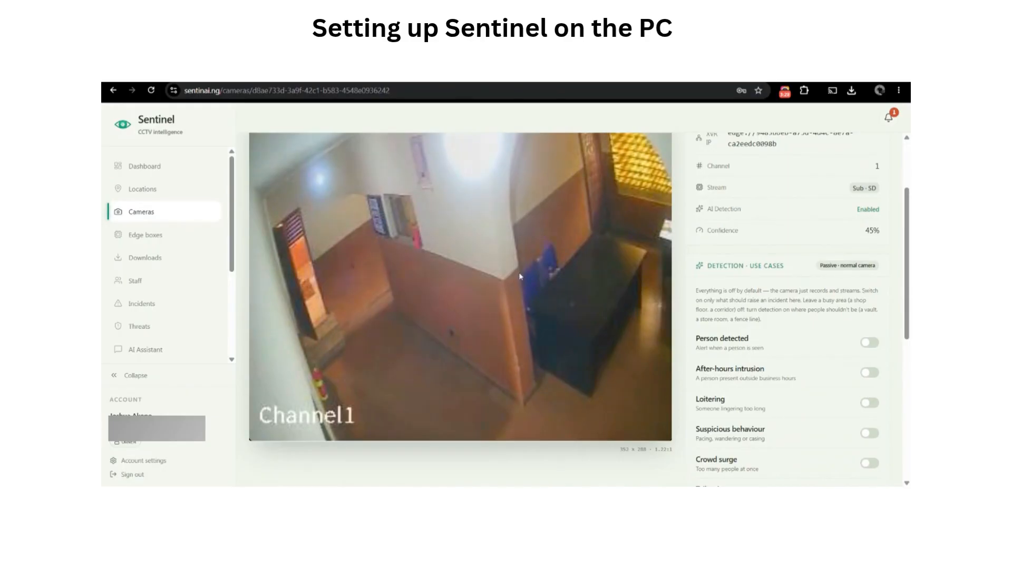
{"action": "scroll", "coordinate": [797, 348], "scroll_direction": "down", "scroll_amount": 2}
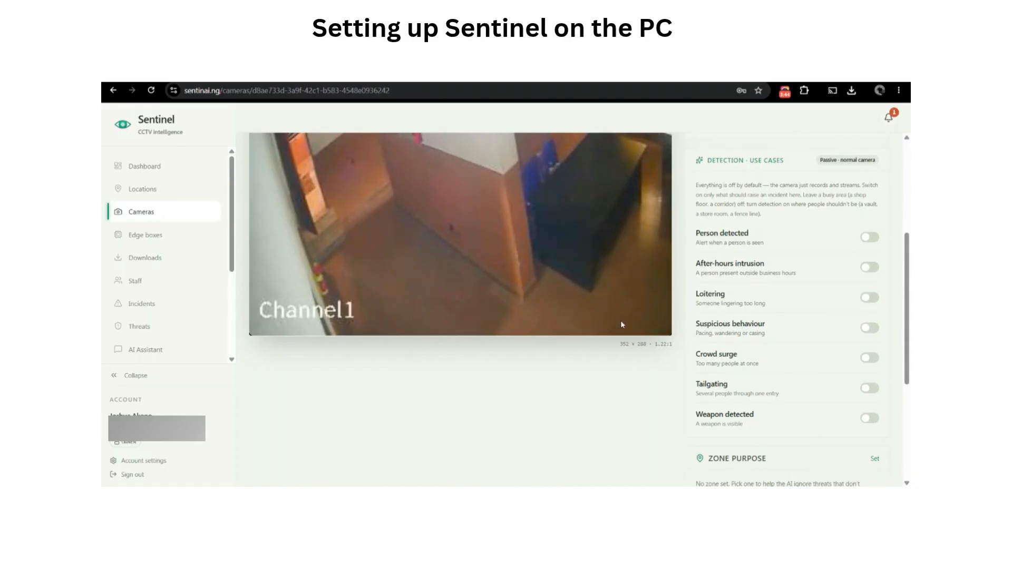
{"action": "left_click", "coordinate": [869, 242]}
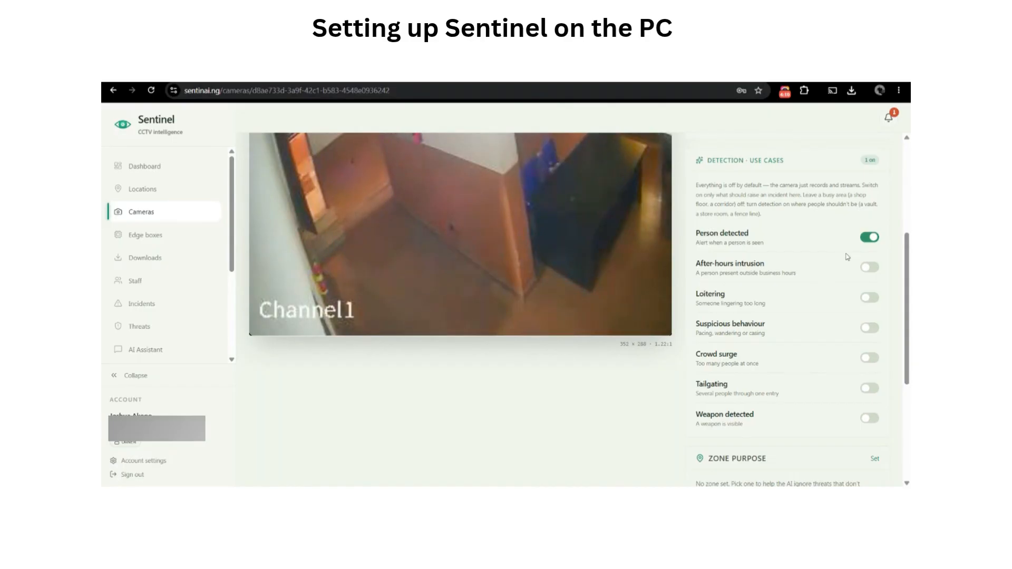
{"action": "left_click", "coordinate": [876, 360]}
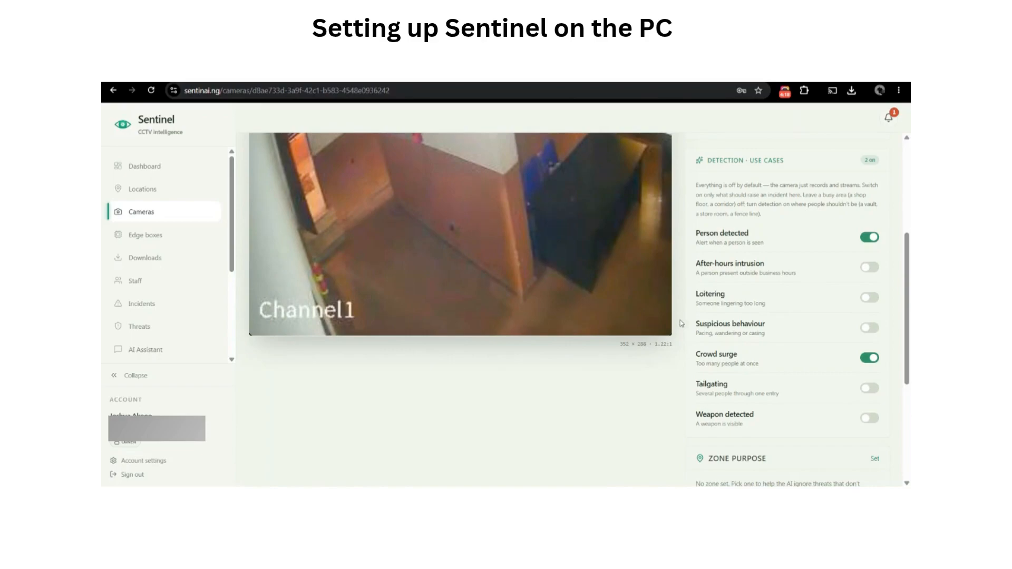
Switch Camera 1's stream quality to HD main-stream
{"action": "scroll", "coordinate": [684, 324], "scroll_direction": "up", "scroll_amount": 2}
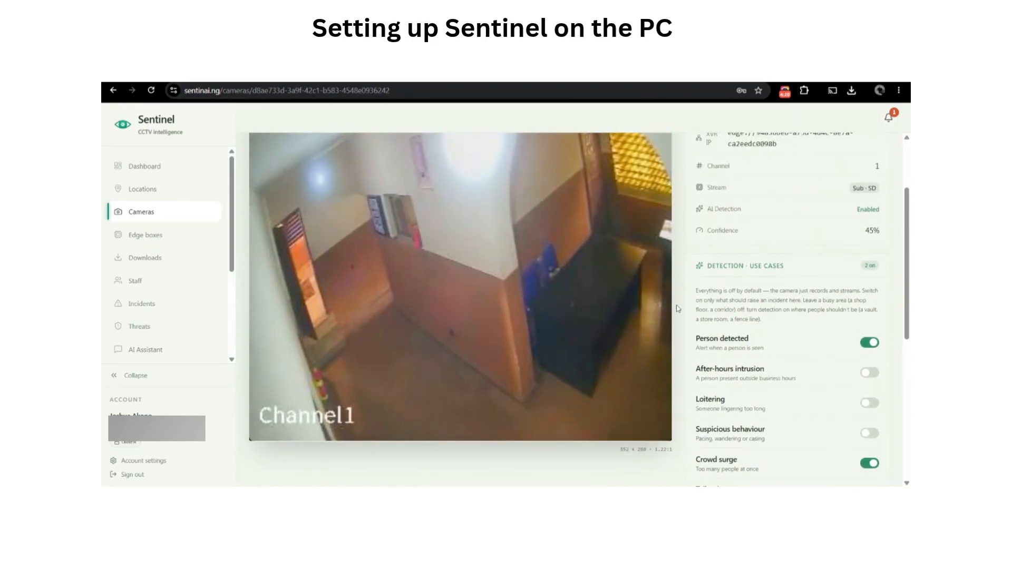
{"action": "scroll", "coordinate": [678, 308], "scroll_direction": "down", "scroll_amount": 1}
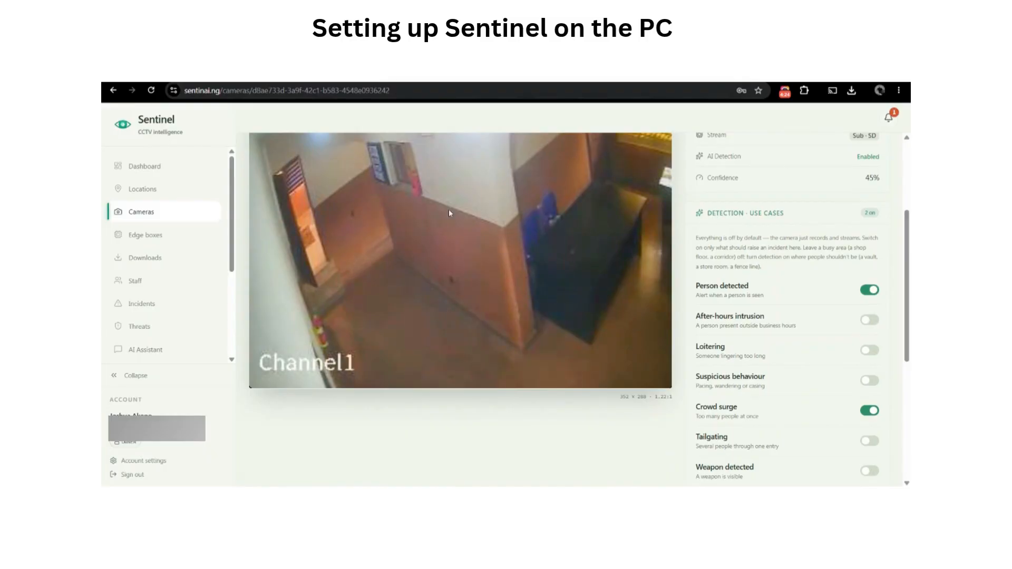
{"action": "scroll", "coordinate": [503, 258], "scroll_direction": "down", "scroll_amount": 5}
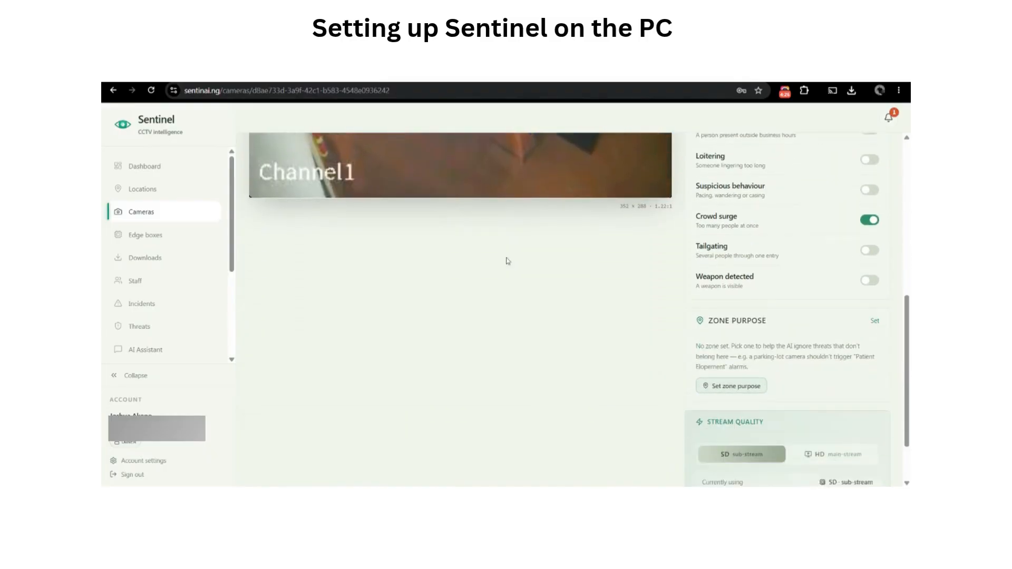
{"action": "scroll", "coordinate": [509, 260], "scroll_direction": "up", "scroll_amount": 4}
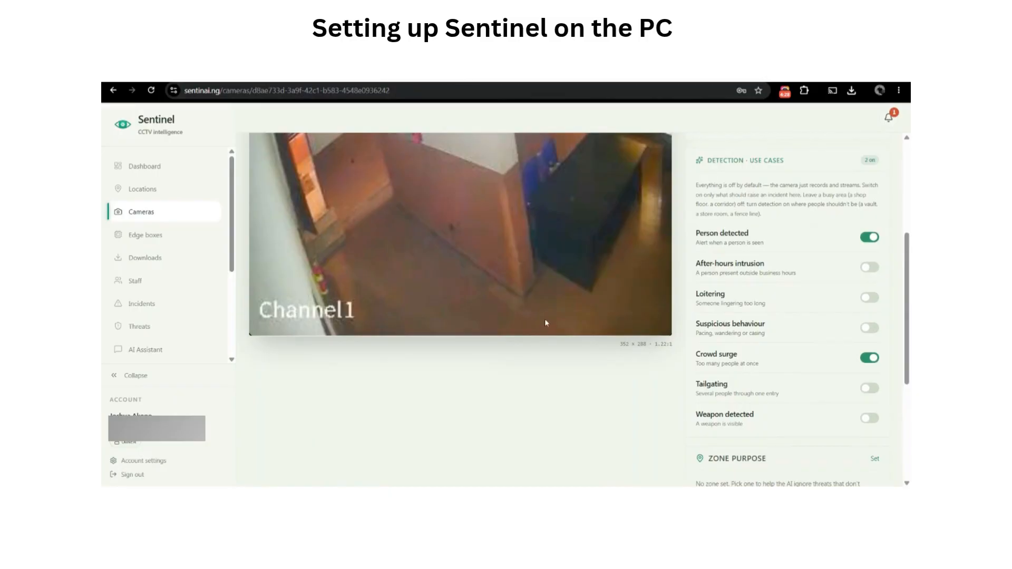
{"action": "scroll", "coordinate": [545, 323], "scroll_direction": "up", "scroll_amount": 2}
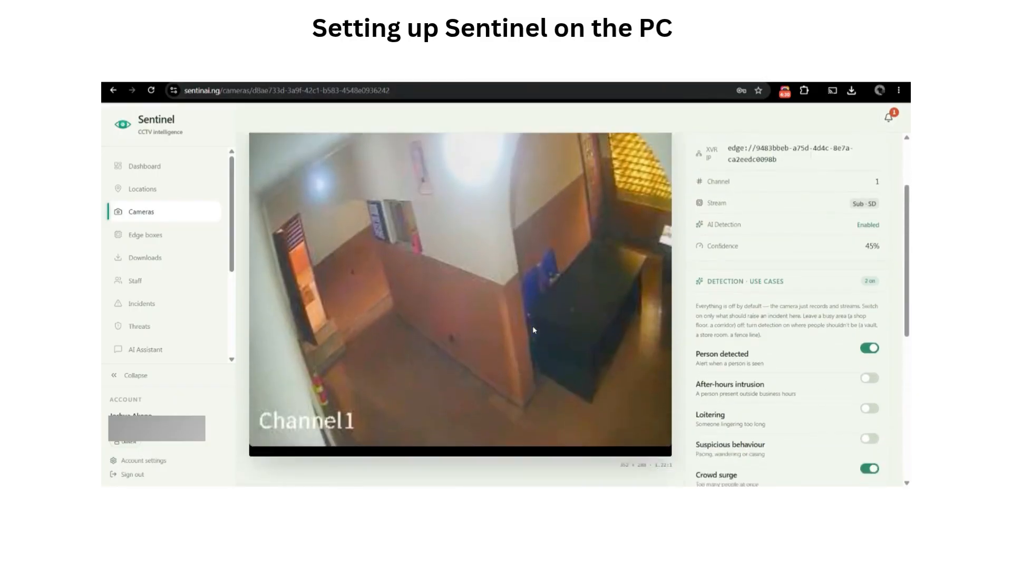
{"action": "scroll", "coordinate": [533, 329], "scroll_direction": "down", "scroll_amount": 3}
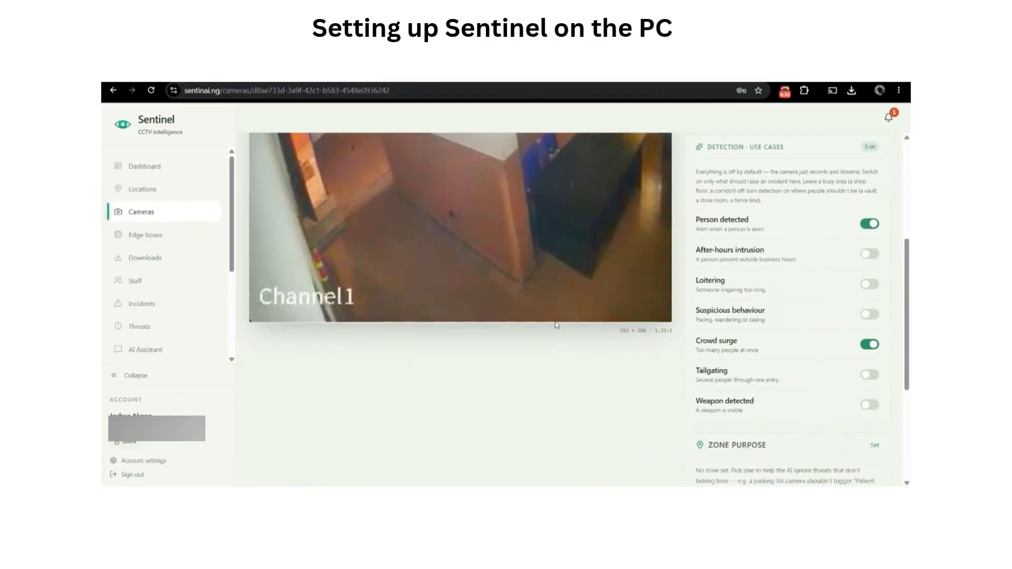
{"action": "scroll", "coordinate": [557, 325], "scroll_direction": "down", "scroll_amount": 2}
{"action": "scroll", "coordinate": [556, 325], "scroll_direction": "down", "scroll_amount": 2}
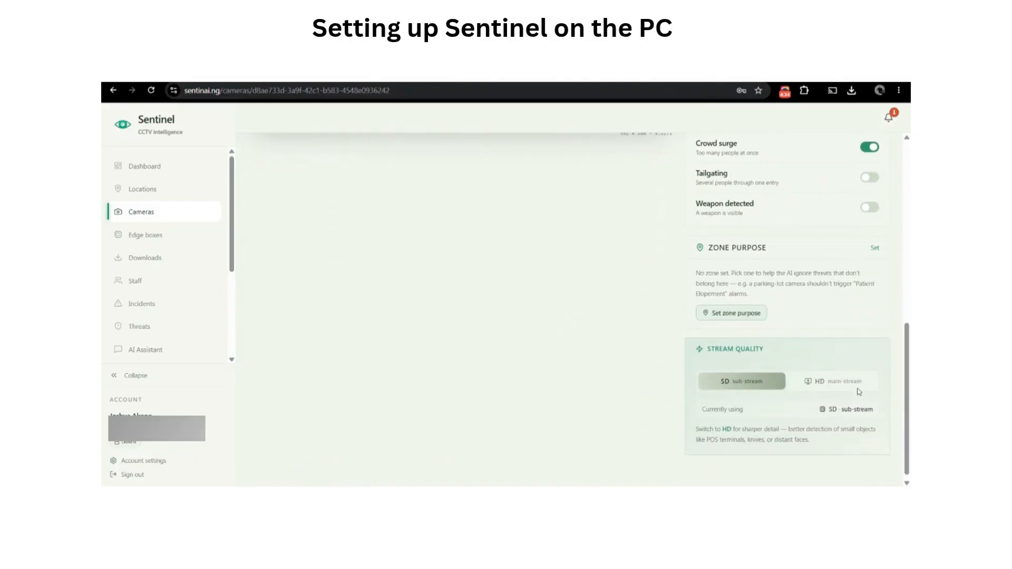
{"action": "scroll", "coordinate": [586, 278], "scroll_direction": "up", "scroll_amount": 7}
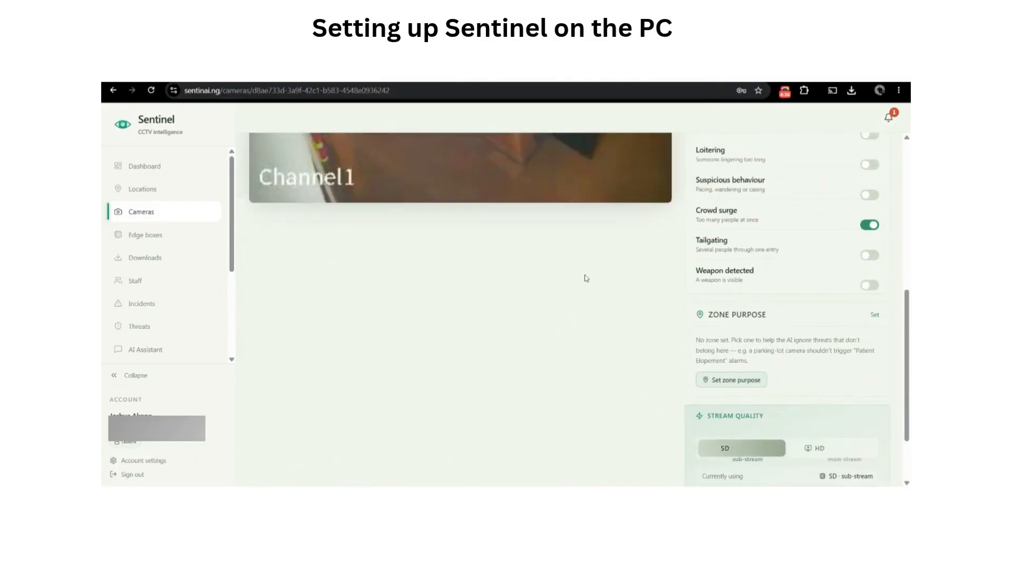
{"action": "scroll", "coordinate": [590, 278], "scroll_direction": "down", "scroll_amount": 7}
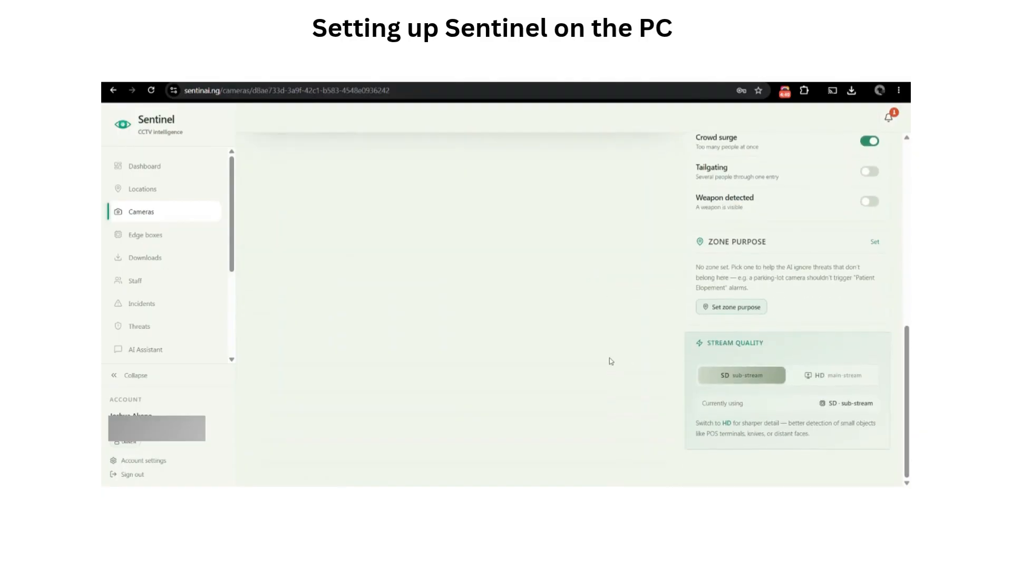
{"action": "left_click", "coordinate": [827, 376]}
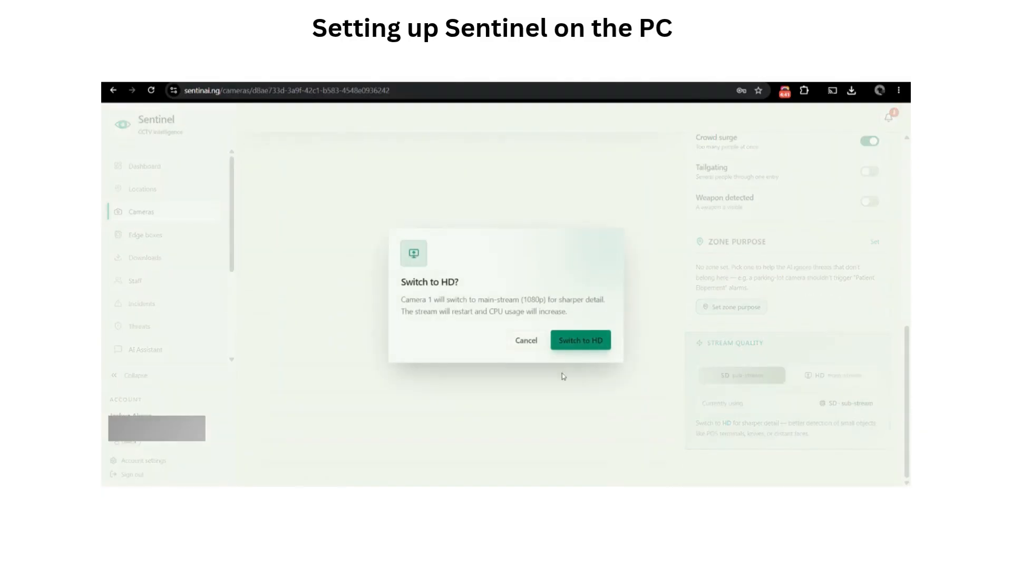
{"action": "left_click", "coordinate": [580, 346]}
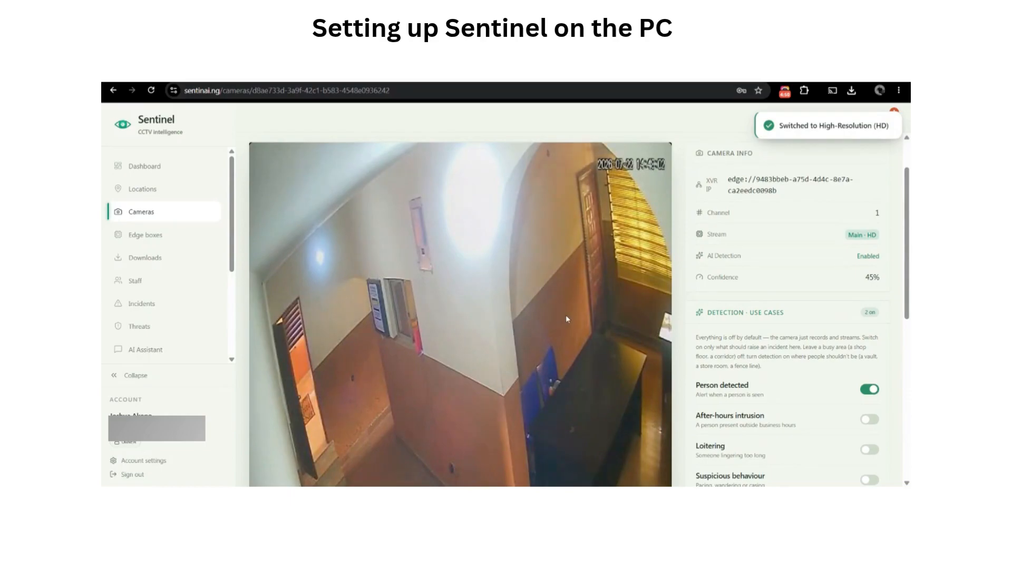
Switch Camera 1's stream quality back to SD sub-stream
{"action": "scroll", "coordinate": [566, 319], "scroll_direction": "down", "scroll_amount": 1}
{"action": "scroll", "coordinate": [569, 311], "scroll_direction": "down", "scroll_amount": 5}
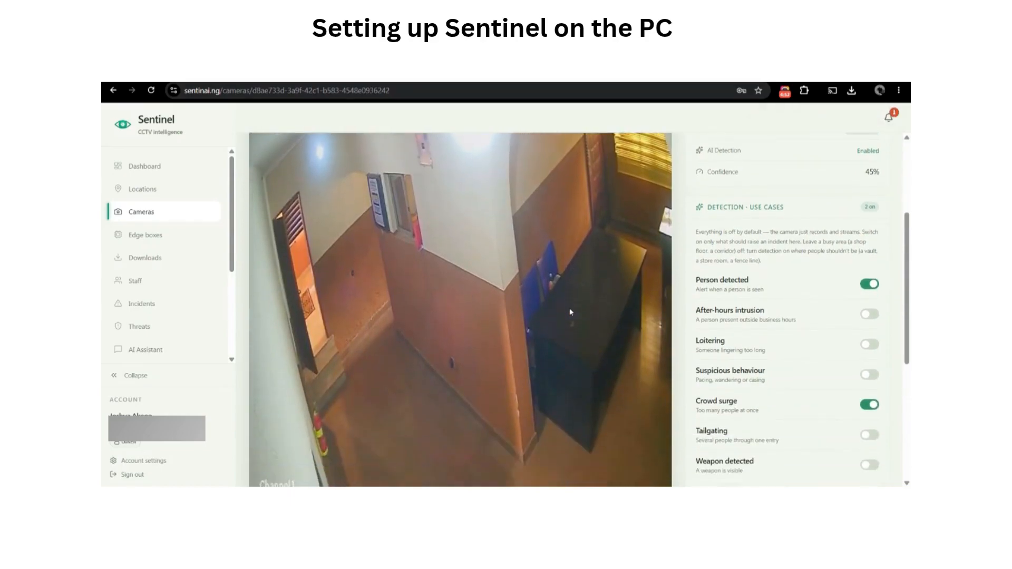
{"action": "scroll", "coordinate": [569, 311], "scroll_direction": "up", "scroll_amount": 4}
{"action": "scroll", "coordinate": [569, 312], "scroll_direction": "down", "scroll_amount": 5}
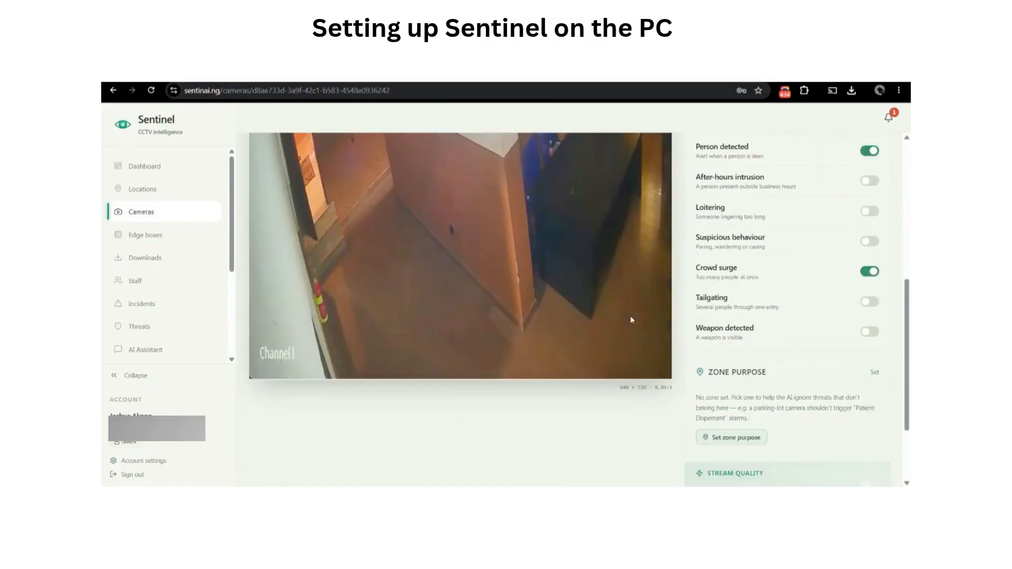
{"action": "left_click", "coordinate": [743, 375]}
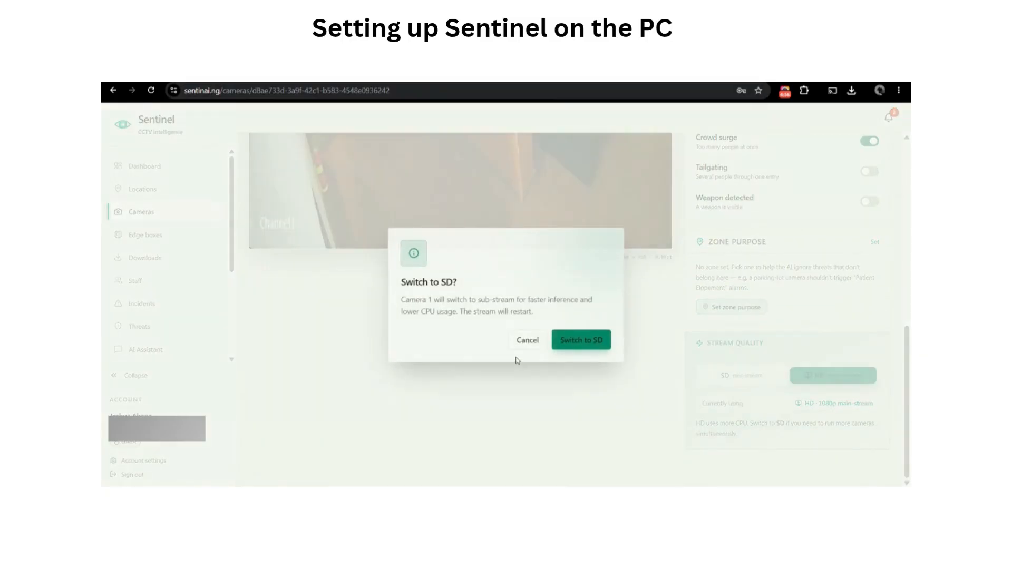
{"action": "left_click", "coordinate": [571, 342]}
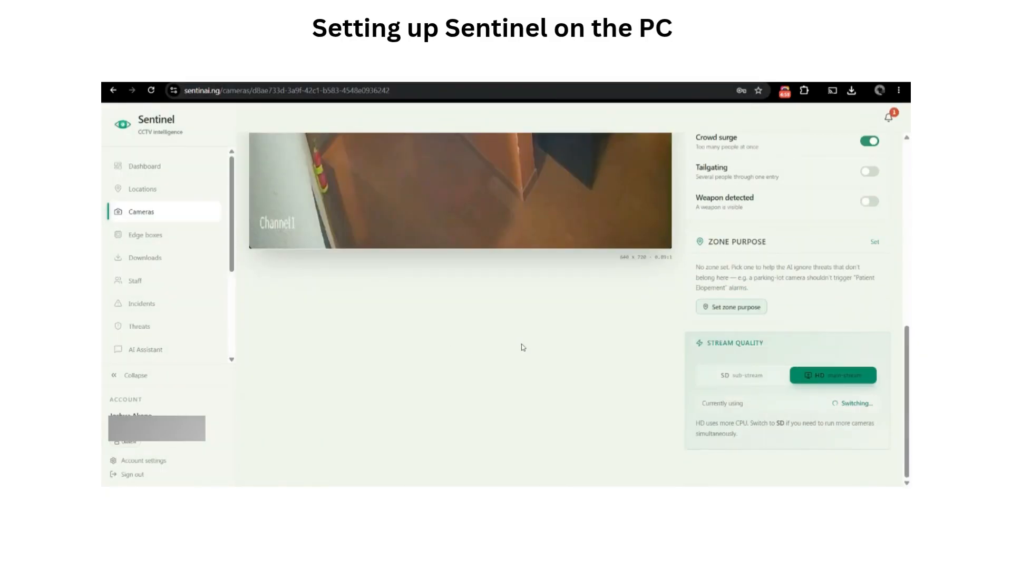
{"action": "scroll", "coordinate": [522, 345], "scroll_direction": "up", "scroll_amount": 2}
{"action": "scroll", "coordinate": [523, 344], "scroll_direction": "up", "scroll_amount": 2}
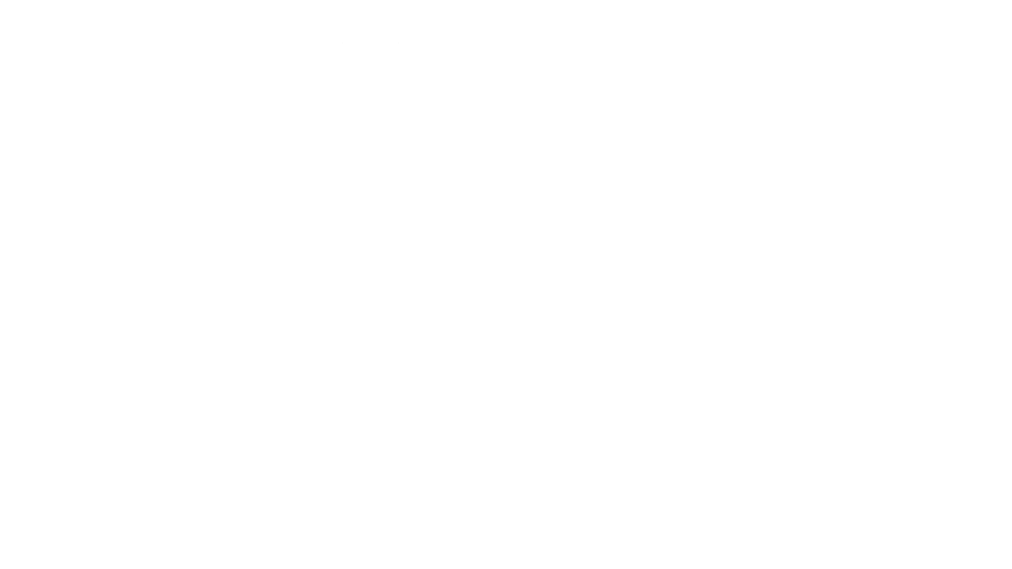